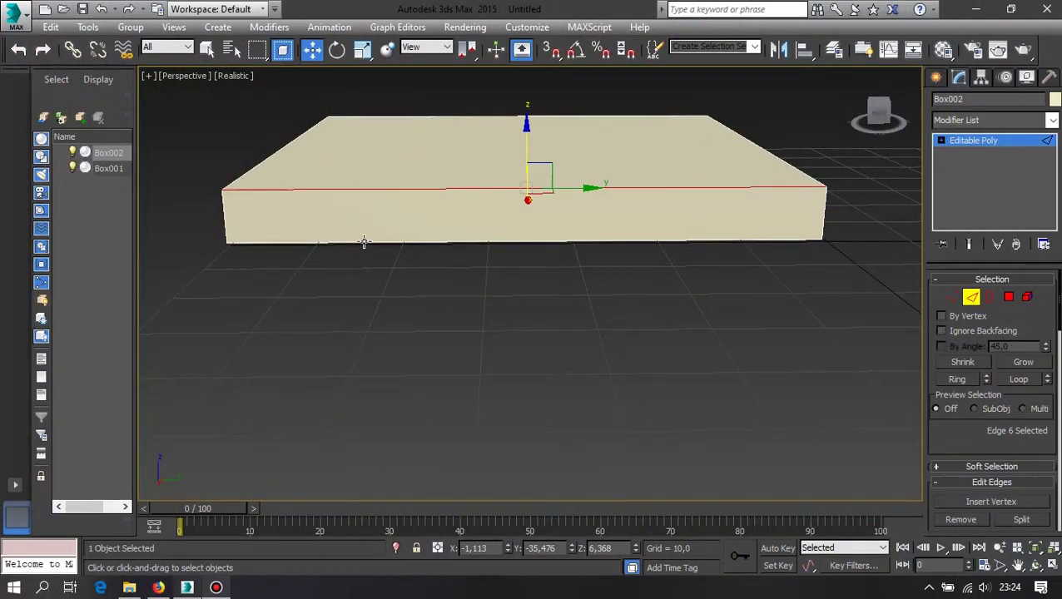
Step: Add Box002's bottom front edge to the selected top edge
{"action": "left_click", "coordinate": [366, 241], "text": "ctrl"}
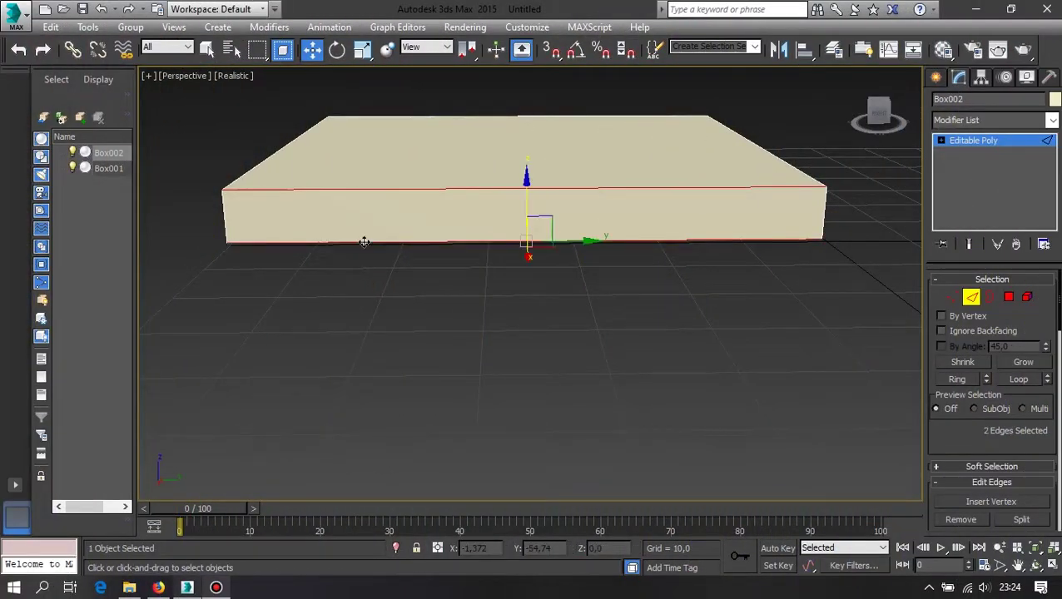
Step: Chamfer Box002's top and bottom front edges with amount 2,747 and 5 segments
{"action": "scroll", "coordinate": [1050, 468], "scroll_direction": "down", "scroll_amount": 2}
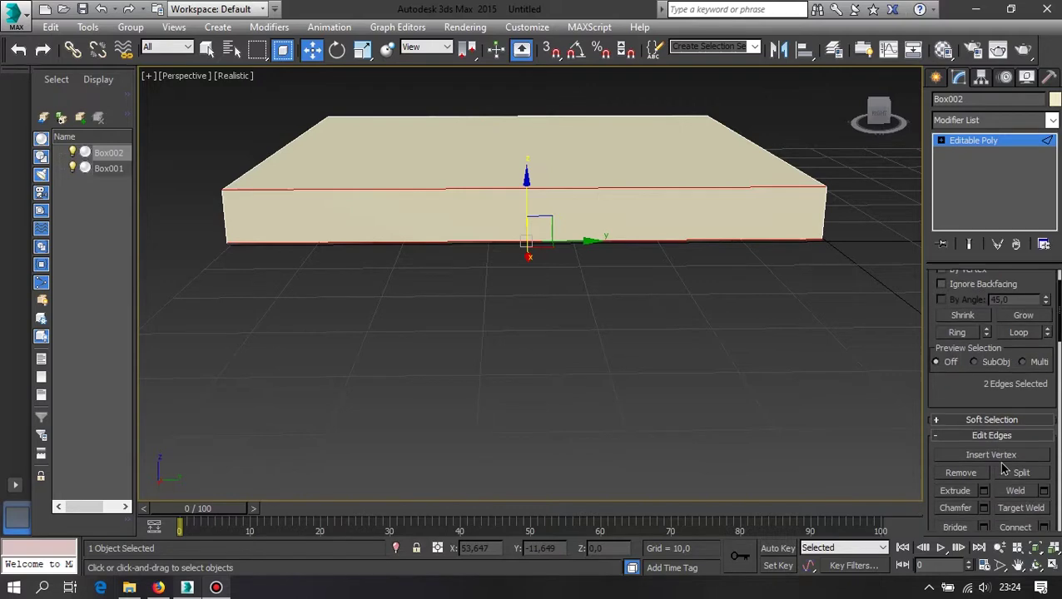
{"action": "scroll", "coordinate": [1032, 468], "scroll_direction": "down", "scroll_amount": 1}
{"action": "left_click", "coordinate": [983, 463]}
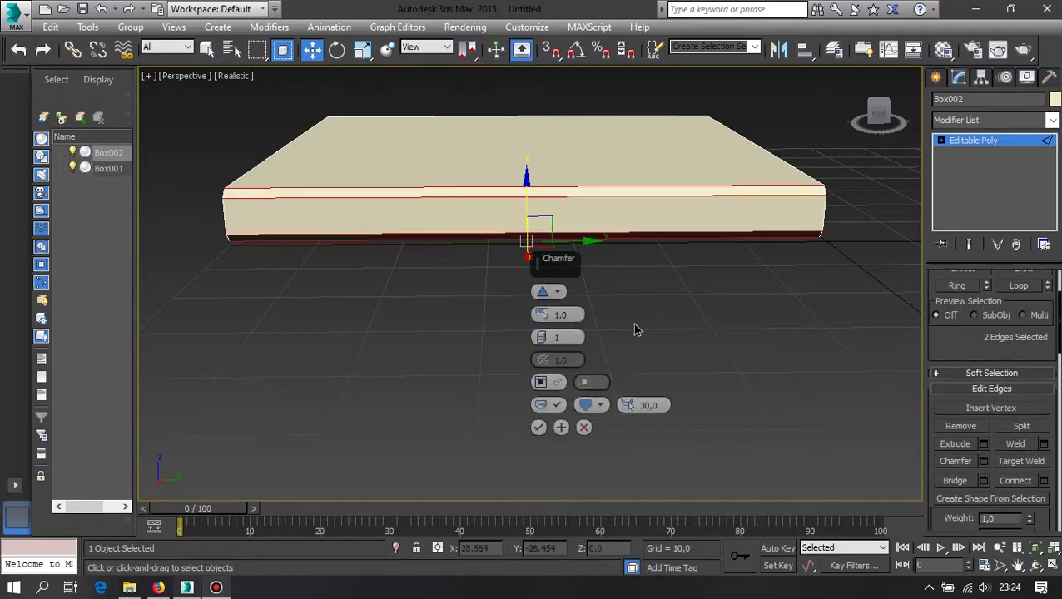
{"action": "left_click_drag", "start_coordinate": [542, 313], "coordinate": [545, 337]}
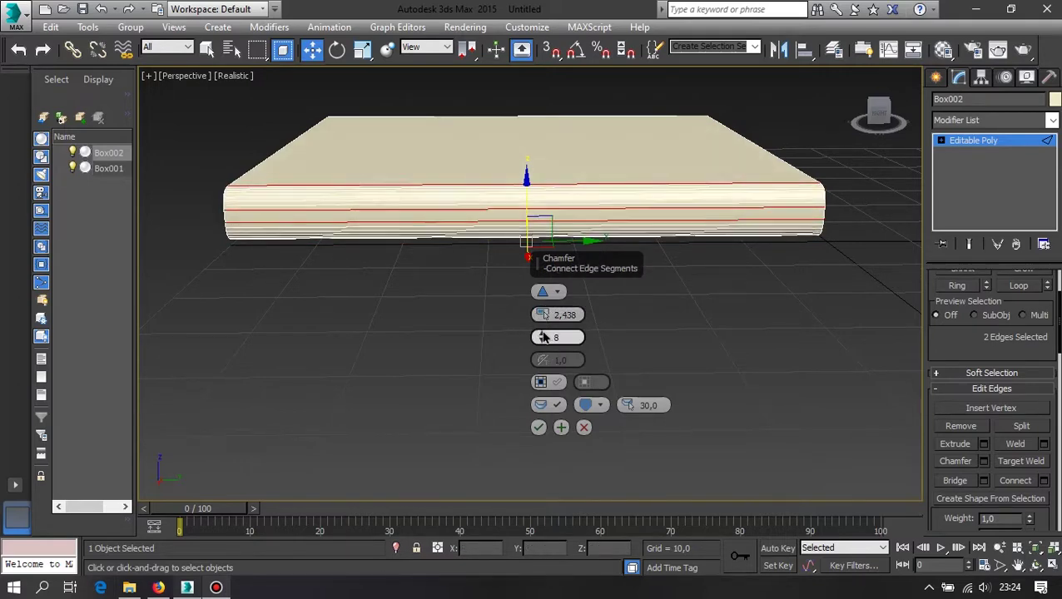
{"action": "mouse_move", "coordinate": [365, 260]}
{"action": "middle_mouse_down", "text": "alt"}
{"action": "mouse_move", "coordinate": [471, 264]}
{"action": "mouse_move", "coordinate": [492, 249]}
{"action": "middle_mouse_up", "text": "alt"}
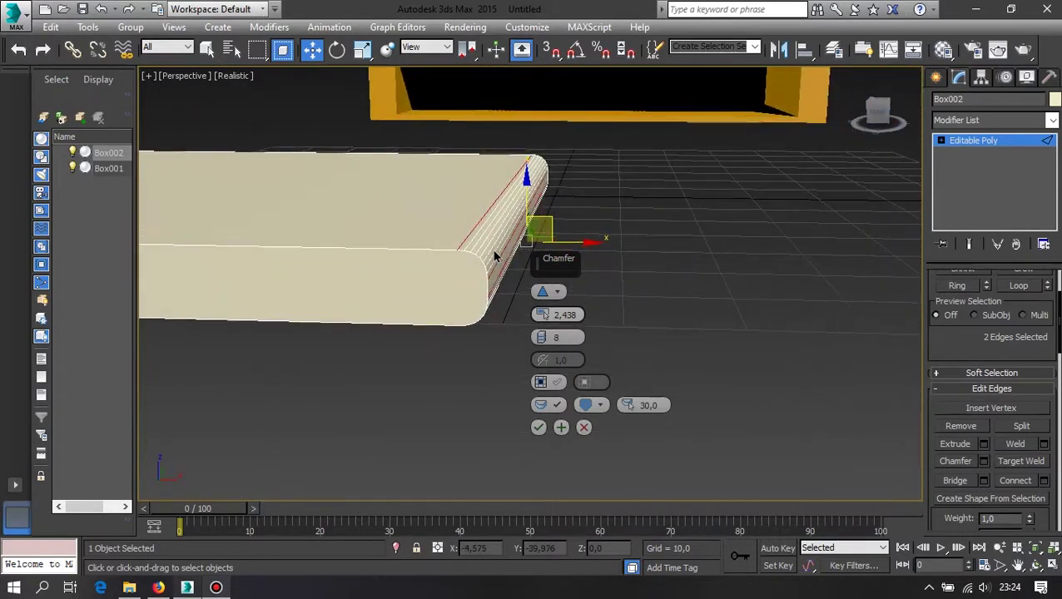
{"action": "mouse_move", "coordinate": [542, 337]}
{"action": "left_mouse_down"}
{"action": "mouse_move", "coordinate": [539, 307]}
{"action": "mouse_move", "coordinate": [541, 342]}
{"action": "left_mouse_up"}
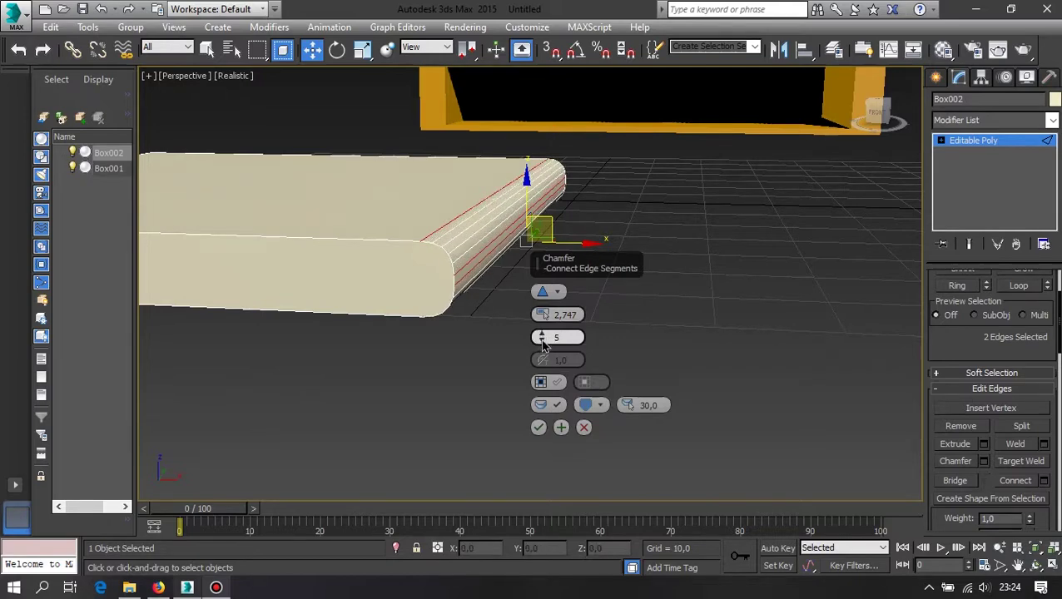
{"action": "middle_click_drag", "start_coordinate": [590, 344], "coordinate": [549, 333], "text": "alt"}
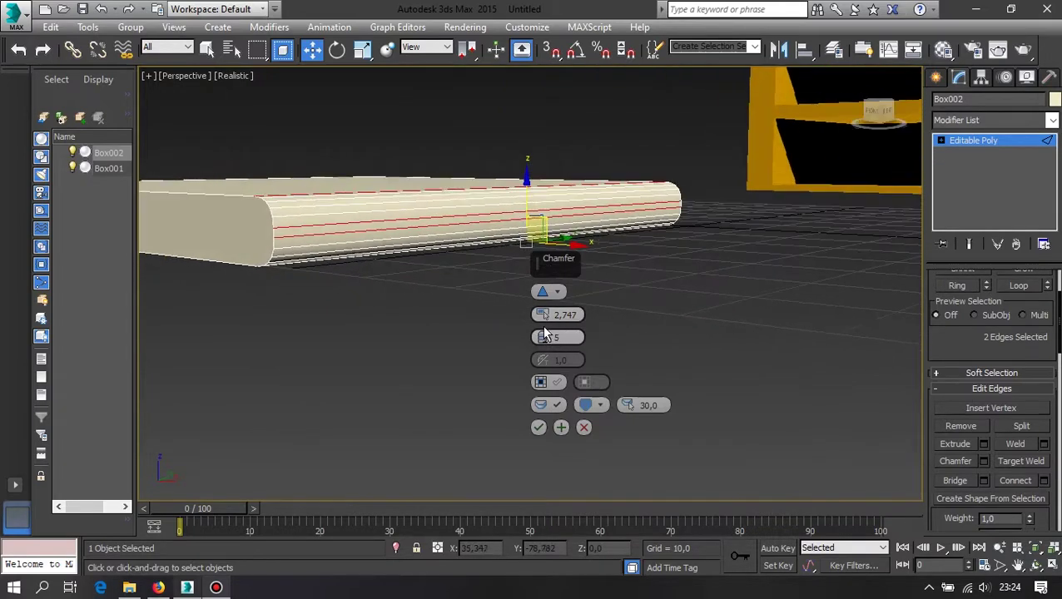
{"action": "left_click", "coordinate": [540, 431]}
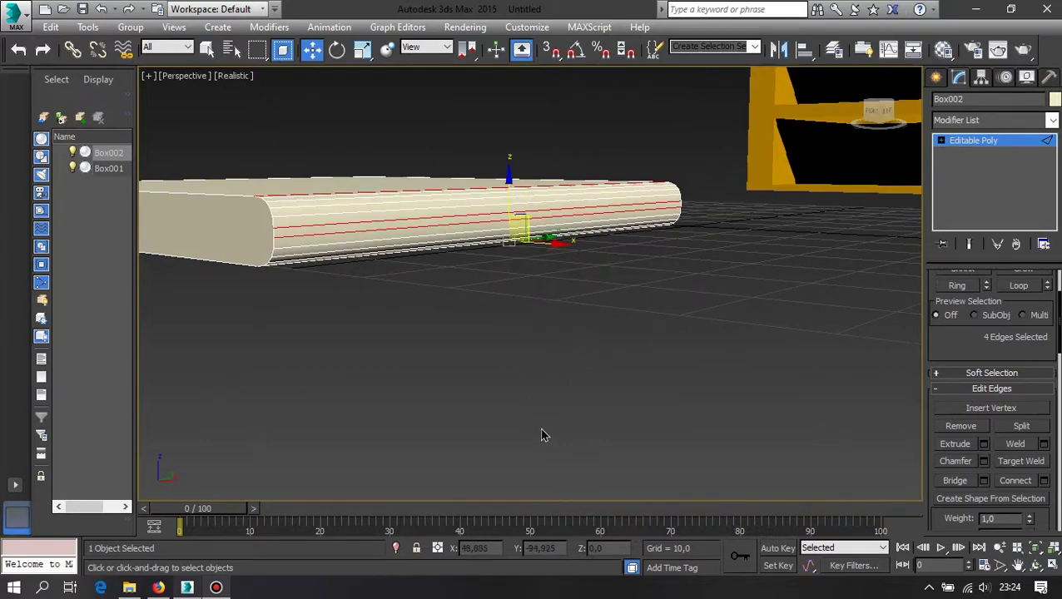
Step: In Polygon mode, select Box002's long front face and its two end faces
{"action": "scroll", "coordinate": [985, 318], "scroll_direction": "up", "scroll_amount": 4}
{"action": "left_click", "coordinate": [971, 298]}
{"action": "key", "text": "4"}
{"action": "mouse_move", "coordinate": [581, 350]}
{"action": "middle_mouse_down", "text": "alt"}
{"action": "mouse_move", "coordinate": [450, 358]}
{"action": "mouse_move", "coordinate": [564, 358]}
{"action": "mouse_move", "coordinate": [529, 254]}
{"action": "middle_mouse_up", "text": "alt"}
{"action": "left_click", "coordinate": [513, 225]}
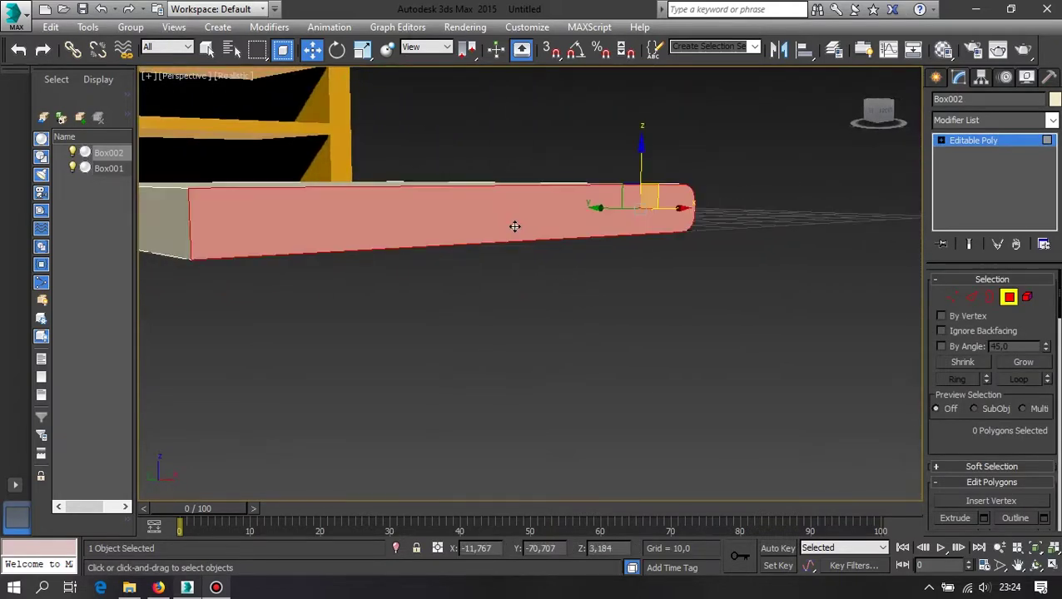
{"action": "mouse_move", "coordinate": [432, 349]}
{"action": "middle_mouse_down", "text": "alt"}
{"action": "mouse_move", "coordinate": [492, 363]}
{"action": "mouse_move", "coordinate": [434, 387]}
{"action": "mouse_move", "coordinate": [491, 379]}
{"action": "middle_mouse_up", "text": "alt"}
{"action": "left_click", "coordinate": [490, 368], "text": "ctrl"}
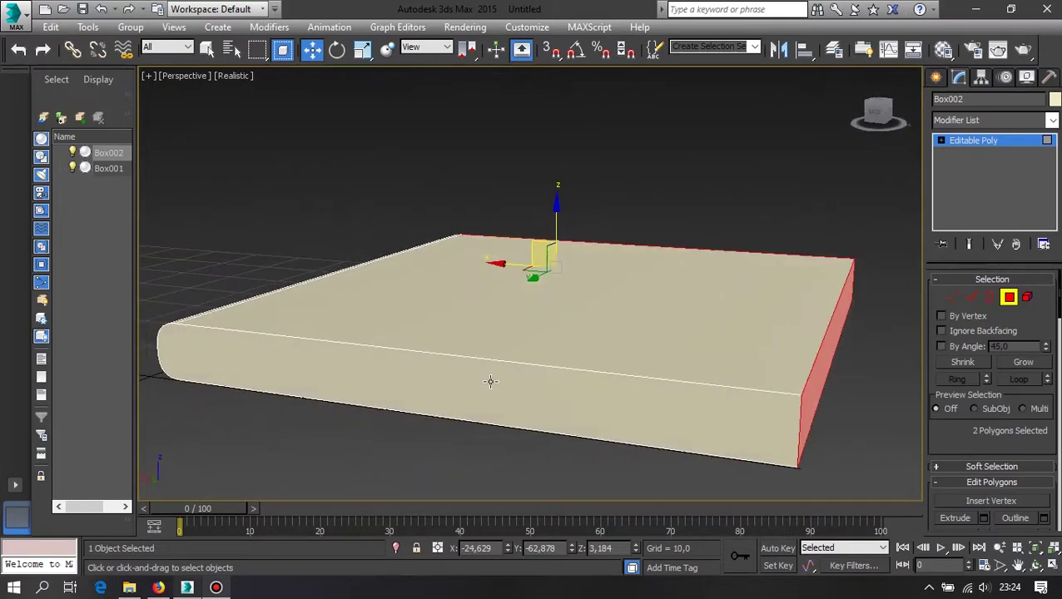
{"action": "left_click", "coordinate": [490, 387], "text": "ctrl"}
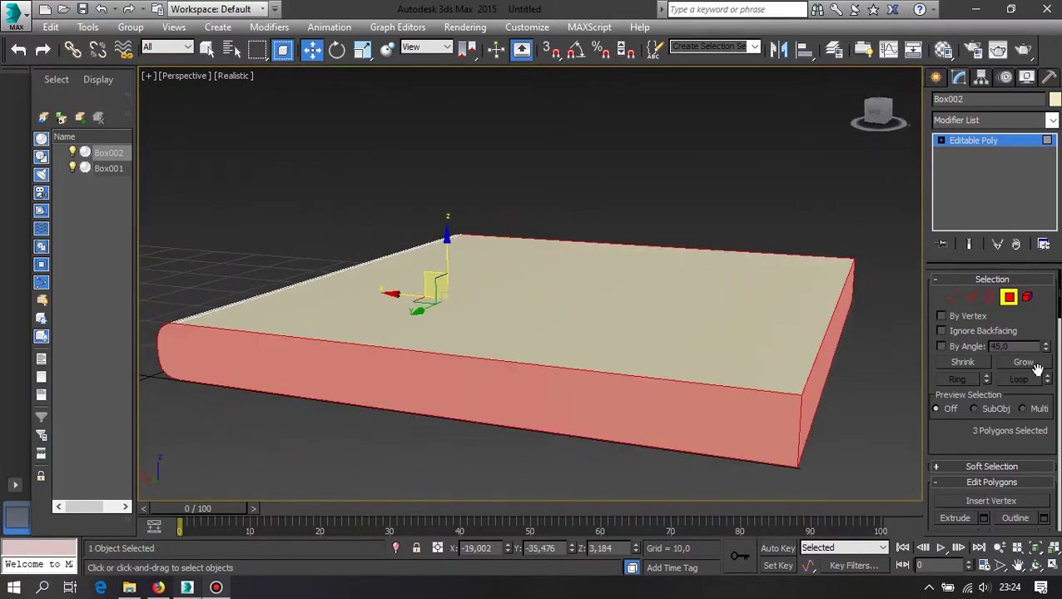
{"action": "scroll", "coordinate": [1036, 367], "scroll_direction": "down", "scroll_amount": 3}
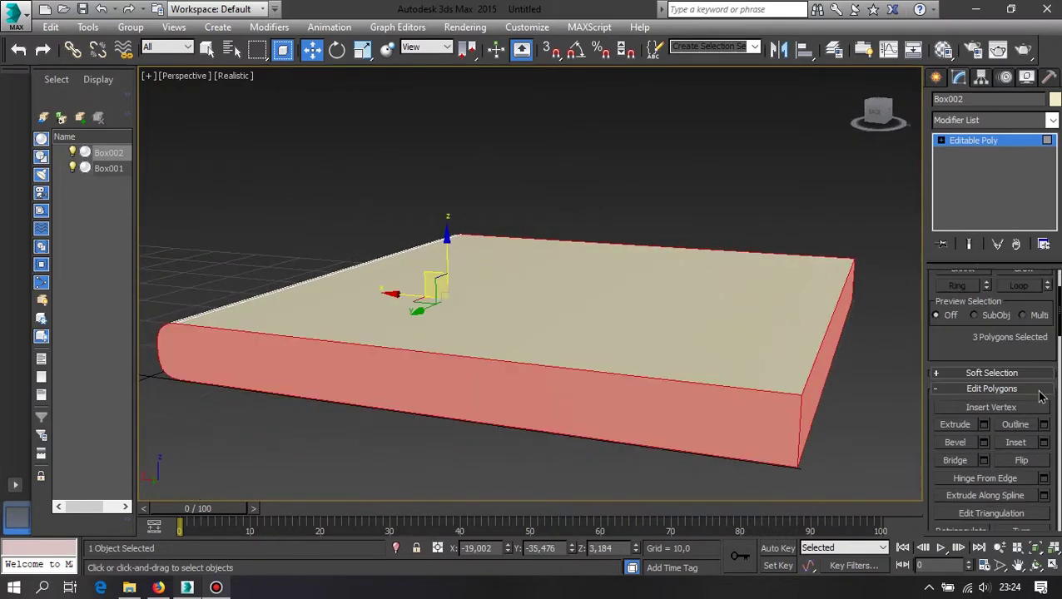
{"action": "left_click", "coordinate": [1044, 442]}
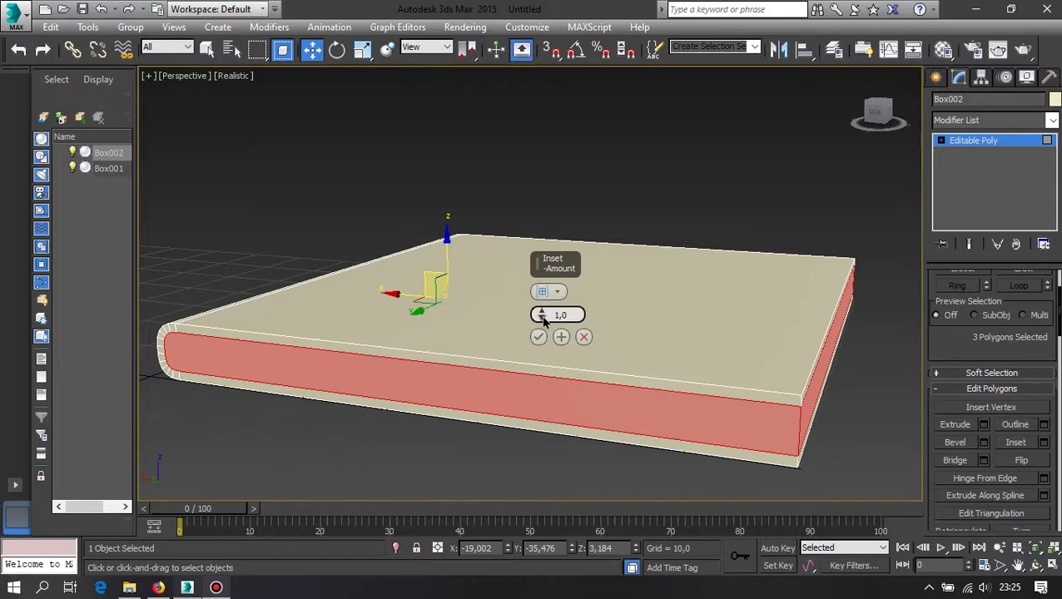
Step: Apply an inset of 0,609 to the three selected side faces
{"action": "left_click_drag", "start_coordinate": [540, 315], "coordinate": [538, 316]}
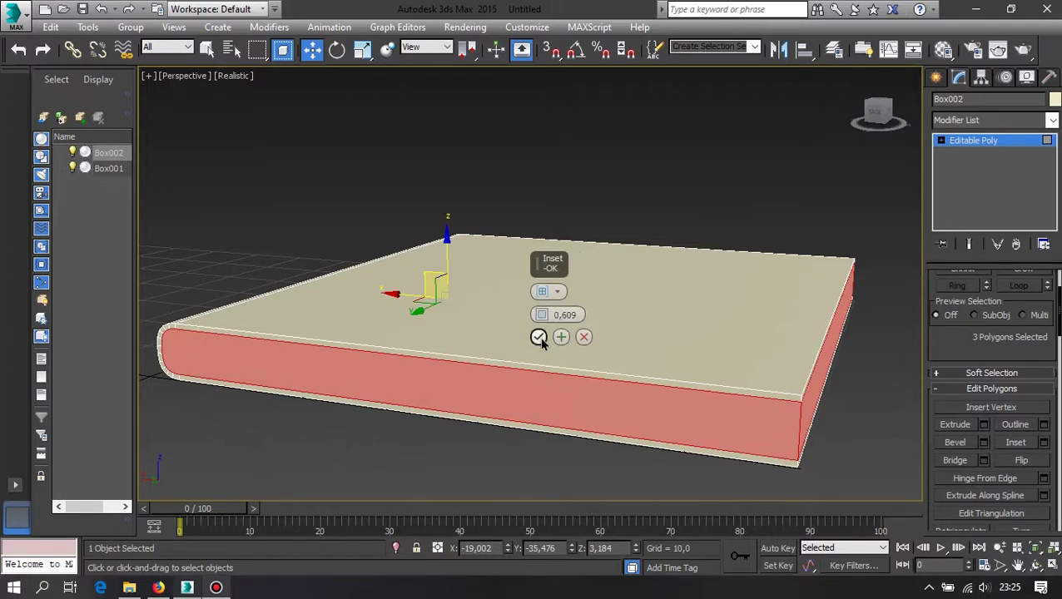
{"action": "left_click_drag", "start_coordinate": [539, 313], "coordinate": [540, 304]}
{"action": "left_click", "coordinate": [538, 338]}
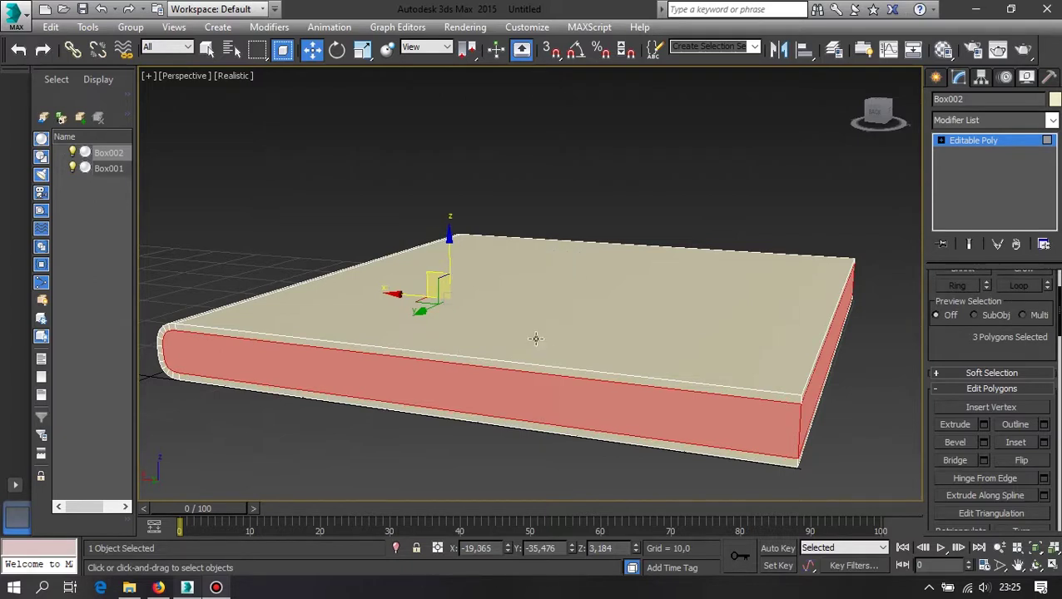
Step: Extrude the inset side faces inward to a height of -0,913, changing the extrusion type
{"action": "scroll", "coordinate": [1059, 441], "scroll_direction": "up", "scroll_amount": 3}
{"action": "scroll", "coordinate": [1034, 411], "scroll_direction": "down", "scroll_amount": 3}
{"action": "scroll", "coordinate": [1034, 411], "scroll_direction": "down", "scroll_amount": 1}
{"action": "scroll", "coordinate": [1034, 411], "scroll_direction": "down", "scroll_amount": 1}
{"action": "scroll", "coordinate": [1033, 411], "scroll_direction": "up", "scroll_amount": 2}
{"action": "scroll", "coordinate": [1033, 411], "scroll_direction": "down", "scroll_amount": 1}
{"action": "scroll", "coordinate": [1033, 411], "scroll_direction": "down", "scroll_amount": 1}
{"action": "scroll", "coordinate": [1032, 411], "scroll_direction": "down", "scroll_amount": 1}
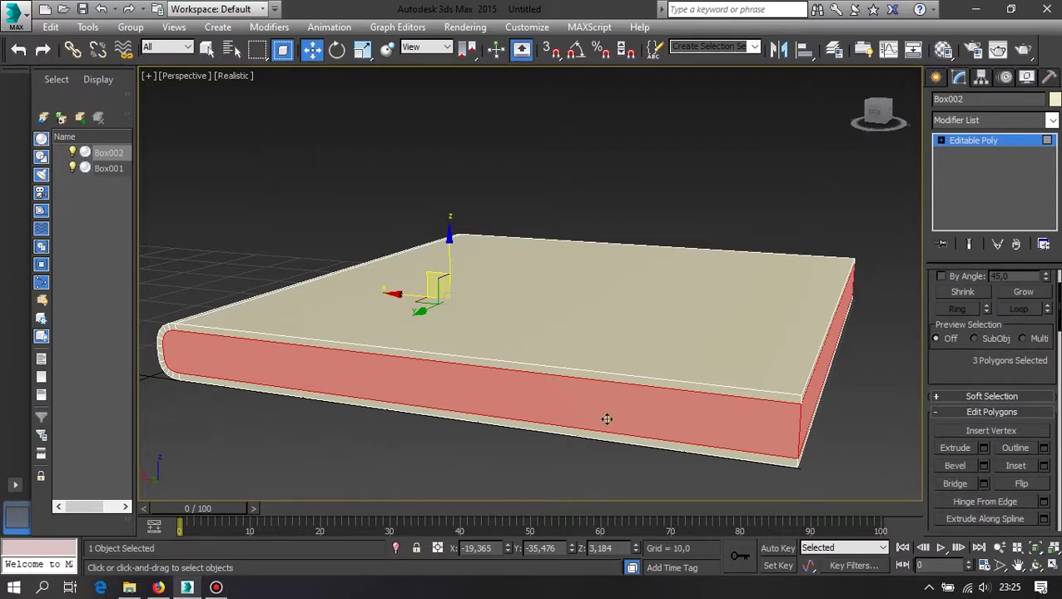
{"action": "left_click", "coordinate": [984, 449]}
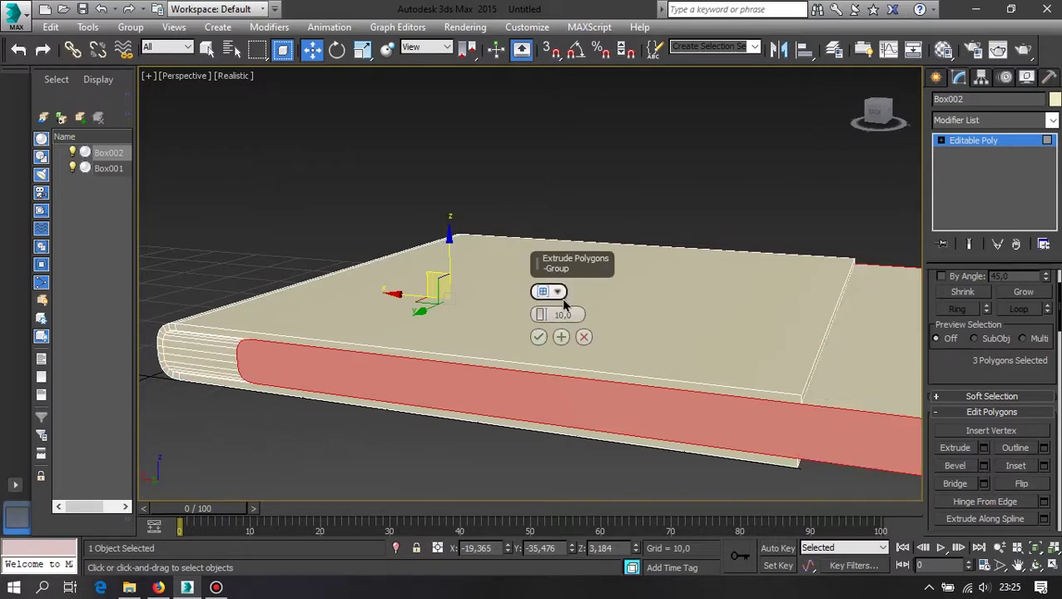
{"action": "left_click", "coordinate": [557, 292]}
{"action": "left_click", "coordinate": [580, 321]}
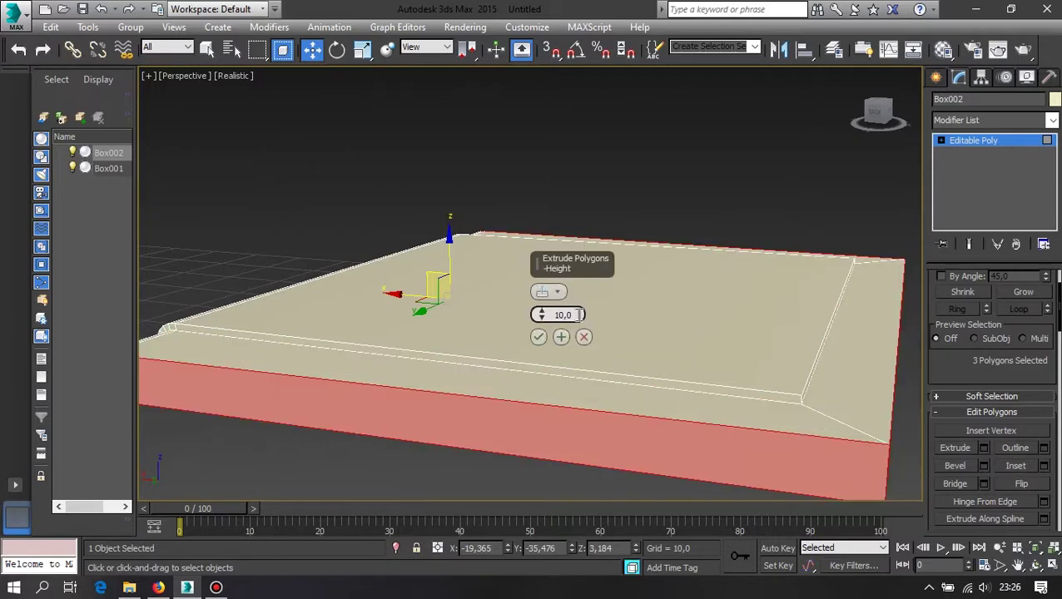
{"action": "mouse_move", "coordinate": [541, 315]}
{"action": "left_mouse_down"}
{"action": "mouse_move", "coordinate": [535, 374]}
{"action": "mouse_move", "coordinate": [657, 324]}
{"action": "left_mouse_up"}
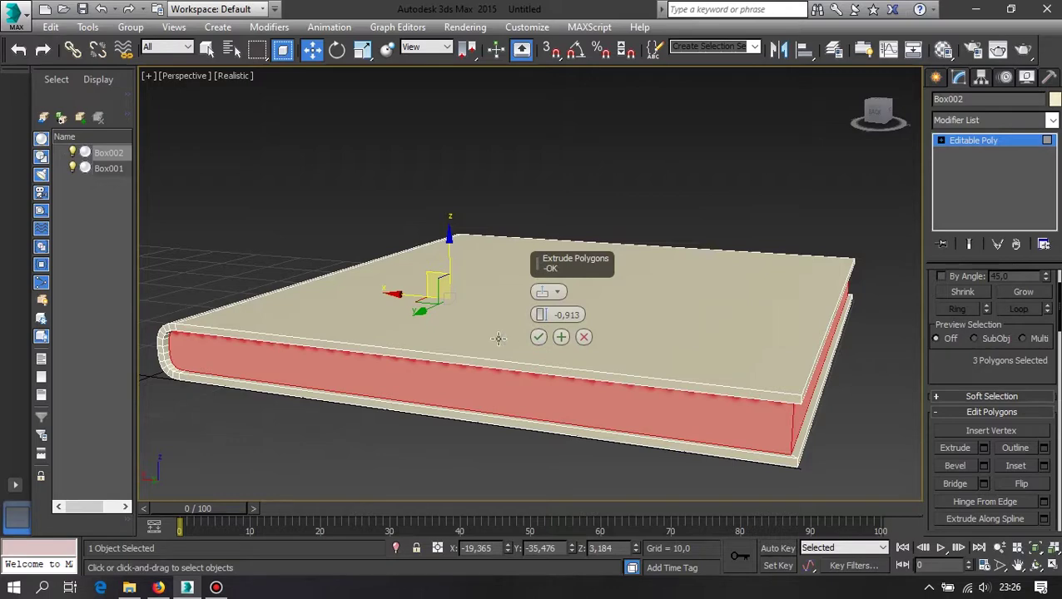
{"action": "left_click", "coordinate": [538, 338]}
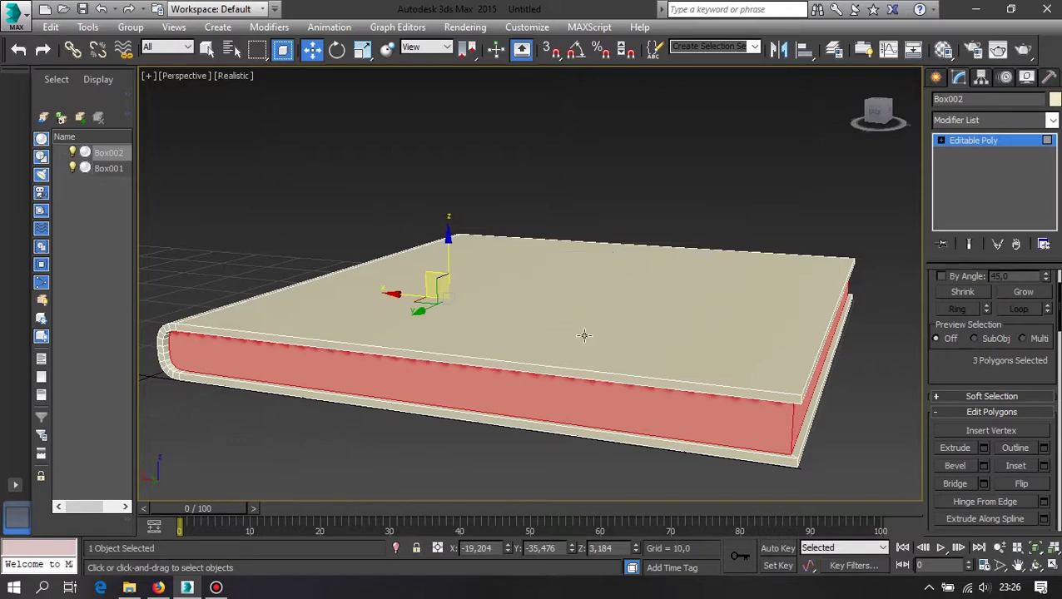
Step: Select all the book's faces, try removing and adding page-edge strips, then clear the selection
{"action": "mouse_move", "coordinate": [735, 316]}
{"action": "middle_mouse_down", "text": "alt"}
{"action": "mouse_move", "coordinate": [564, 327]}
{"action": "mouse_move", "coordinate": [557, 362]}
{"action": "middle_mouse_up", "text": "alt"}
{"action": "middle_click_drag", "start_coordinate": [423, 381], "coordinate": [616, 383], "text": "alt"}
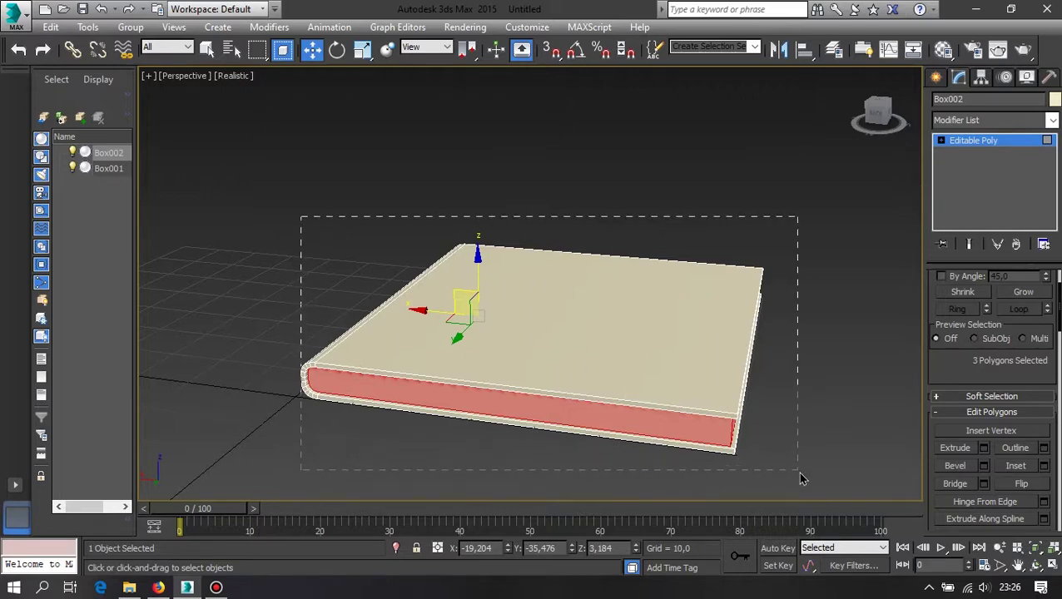
{"action": "left_click_drag", "start_coordinate": [371, 426], "coordinate": [800, 479]}
{"action": "left_click", "coordinate": [680, 432], "text": "alt"}
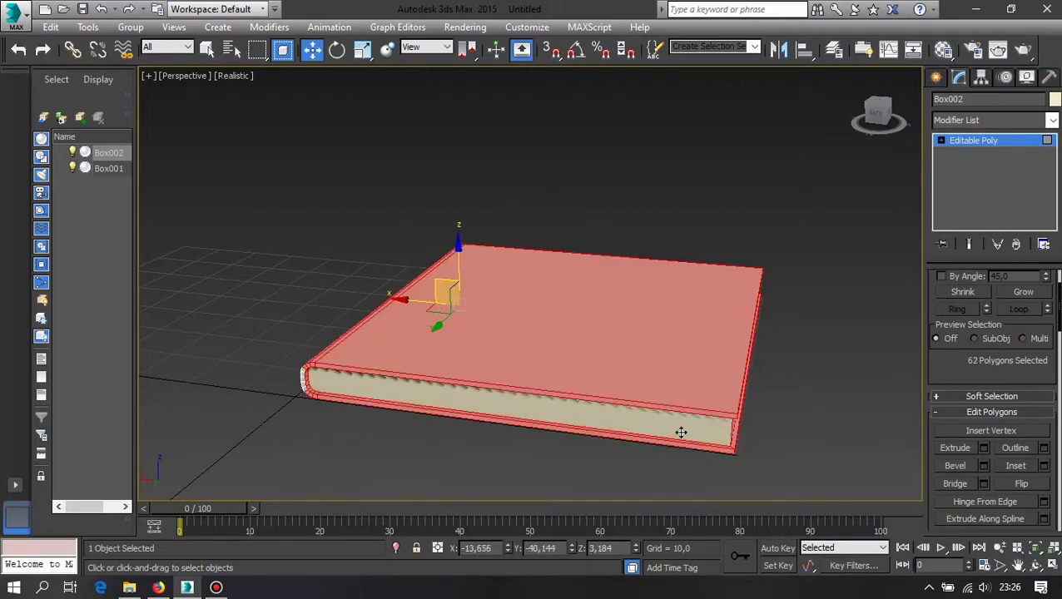
{"action": "mouse_move", "coordinate": [675, 391]}
{"action": "middle_mouse_down", "text": "alt"}
{"action": "mouse_move", "coordinate": [736, 369]}
{"action": "mouse_move", "coordinate": [693, 388]}
{"action": "middle_mouse_up", "text": "alt"}
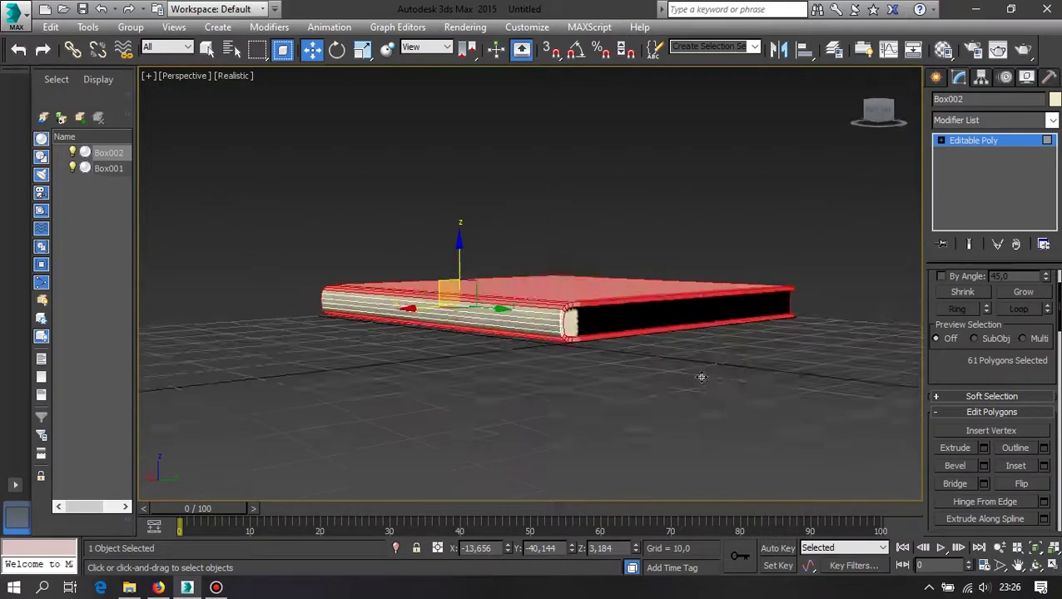
{"action": "left_click", "coordinate": [653, 324], "text": "ctrl"}
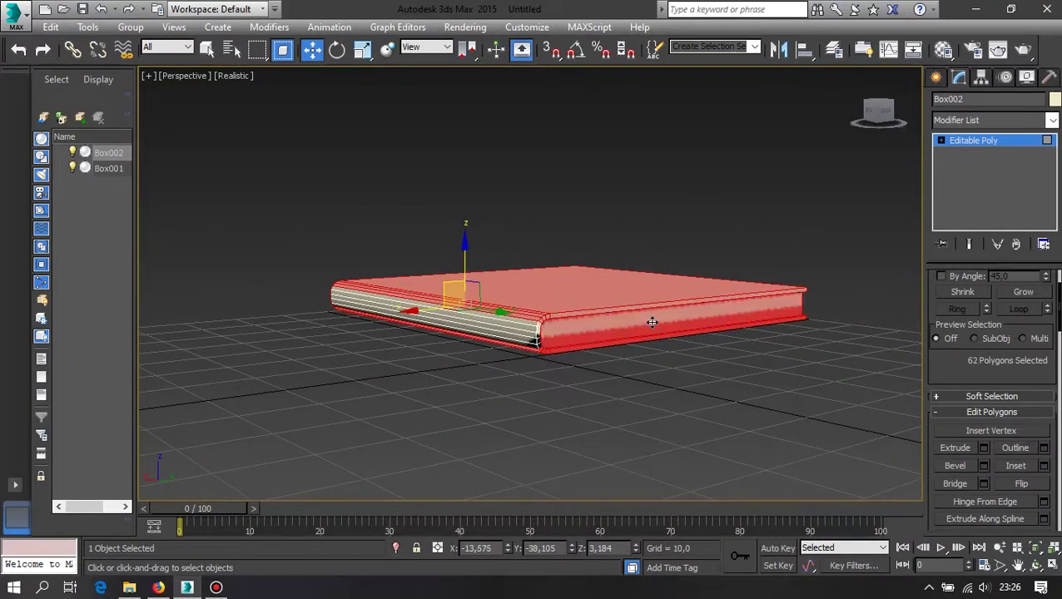
{"action": "left_click", "coordinate": [494, 327], "text": "ctrl"}
{"action": "left_click", "coordinate": [497, 321], "text": "ctrl"}
{"action": "left_click", "coordinate": [504, 318], "text": "ctrl"}
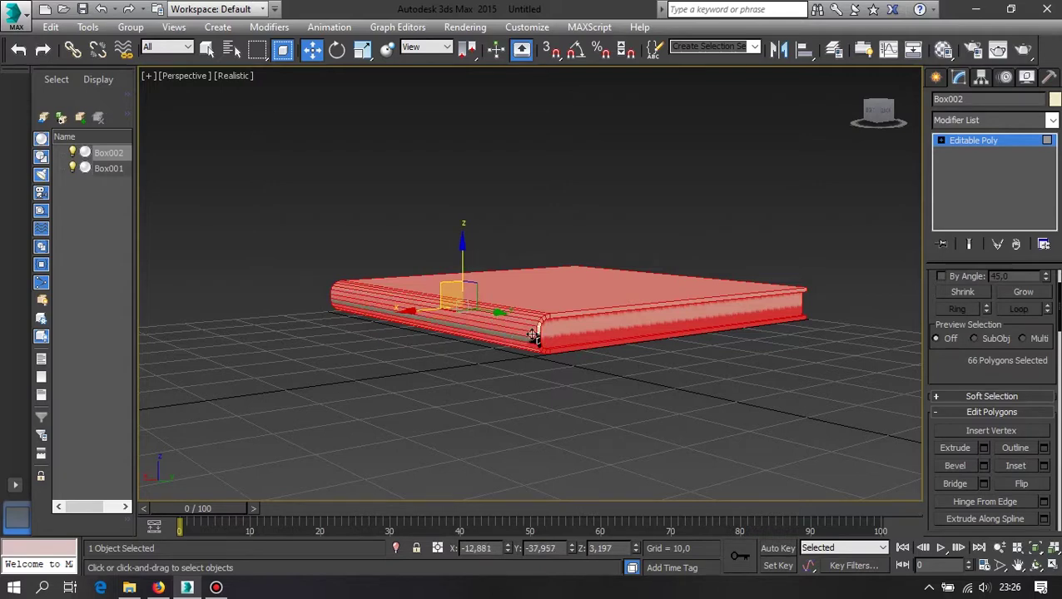
{"action": "left_click", "coordinate": [278, 302]}
Step: Reselect all faces and remove the three page-edge faces, leaving only the cover selected
{"action": "mouse_move", "coordinate": [333, 266]}
{"action": "middle_mouse_down", "text": "alt"}
{"action": "mouse_move", "coordinate": [390, 270]}
{"action": "mouse_move", "coordinate": [359, 299]}
{"action": "mouse_move", "coordinate": [510, 351]}
{"action": "mouse_move", "coordinate": [391, 254]}
{"action": "middle_mouse_up", "text": "alt"}
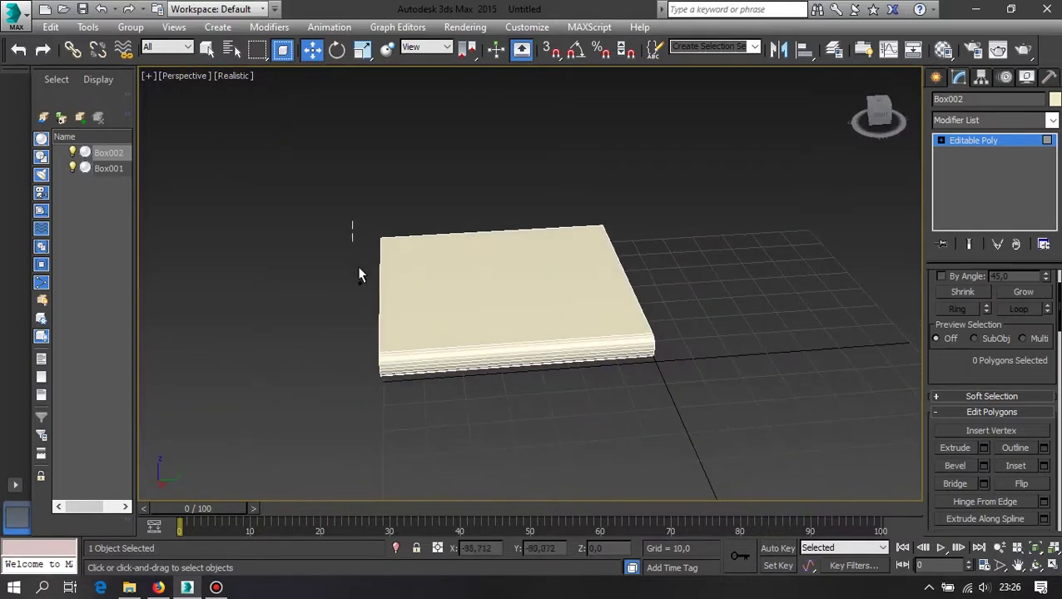
{"action": "left_click_drag", "start_coordinate": [632, 450], "coordinate": [634, 450]}
{"action": "middle_click_drag", "start_coordinate": [548, 403], "coordinate": [675, 377], "text": "alt"}
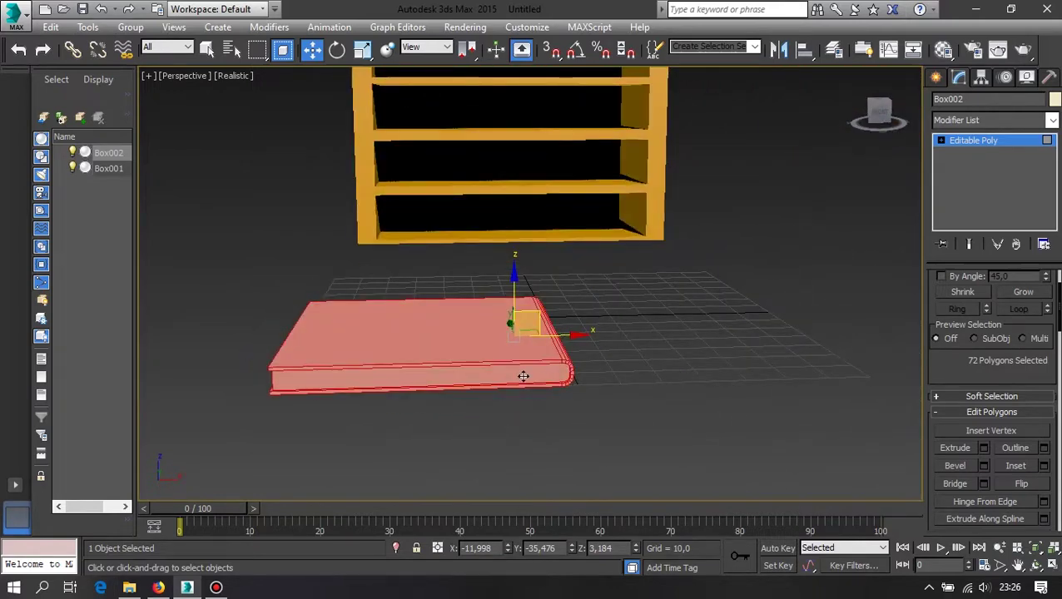
{"action": "left_click_drag", "start_coordinate": [523, 376], "coordinate": [523, 374]}
{"action": "mouse_move", "coordinate": [356, 406]}
{"action": "middle_mouse_down", "text": "alt"}
{"action": "mouse_move", "coordinate": [443, 413]}
{"action": "mouse_move", "coordinate": [506, 386]}
{"action": "middle_mouse_up", "text": "alt"}
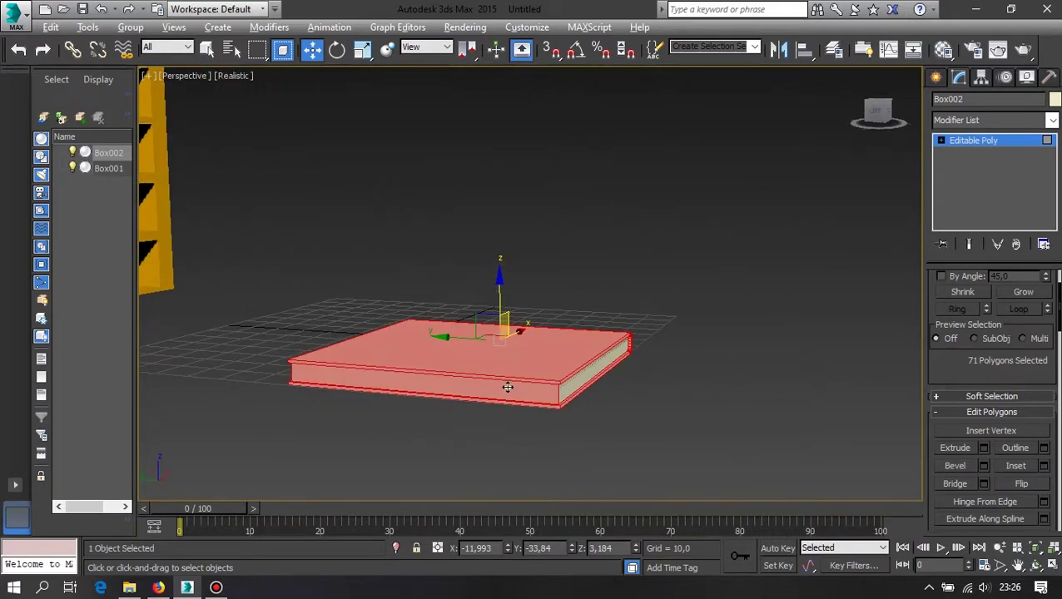
{"action": "left_click_drag", "start_coordinate": [504, 398], "coordinate": [501, 387]}
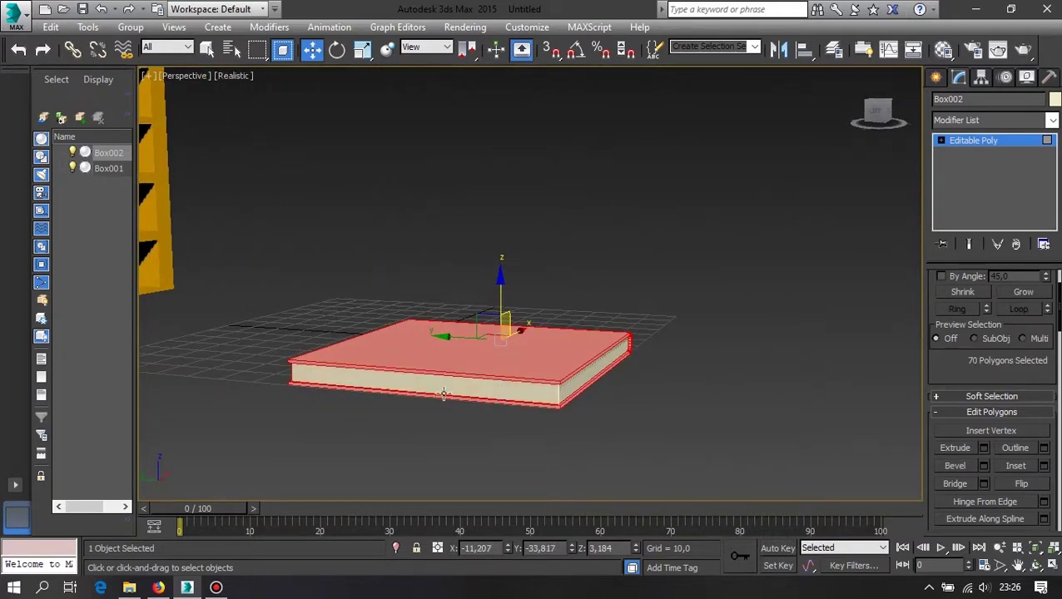
{"action": "middle_click_drag", "start_coordinate": [377, 409], "coordinate": [504, 416], "text": "alt"}
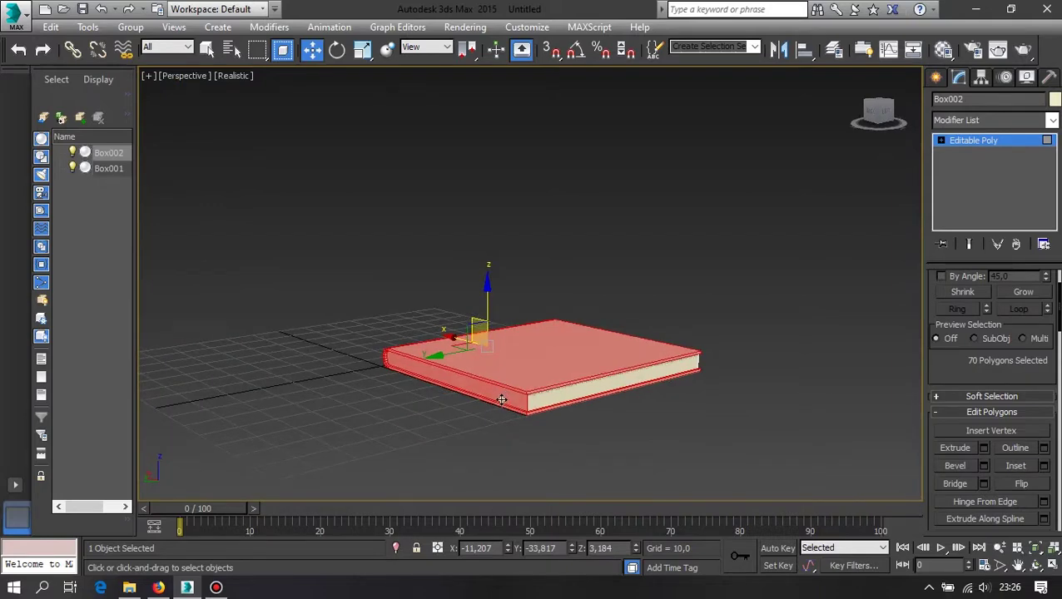
{"action": "left_click_drag", "start_coordinate": [501, 395], "coordinate": [502, 395]}
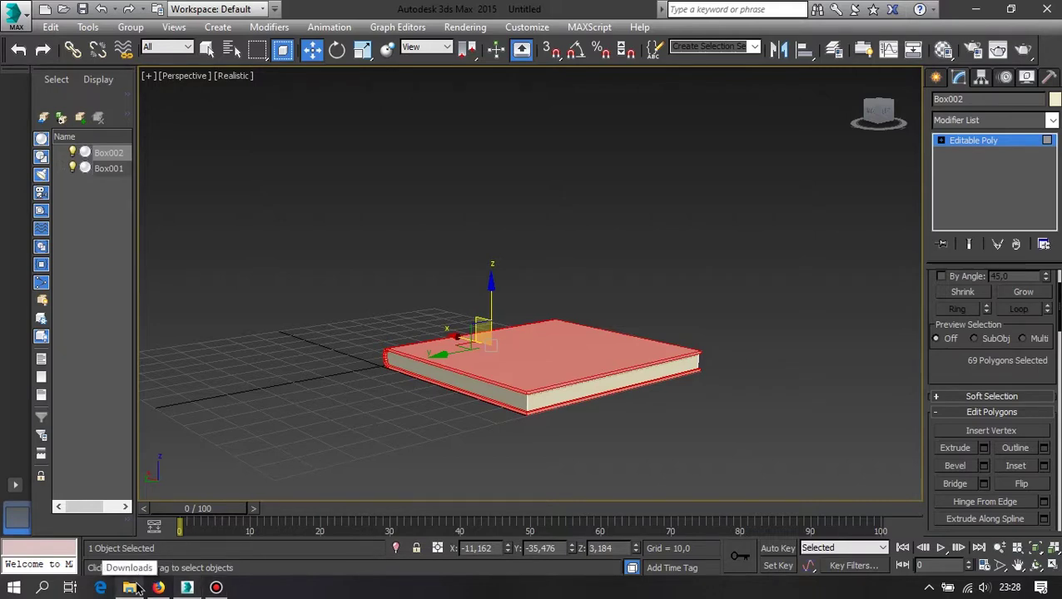
{"action": "right_click", "coordinate": [133, 588]}
Step: From File Explorer's Downloads folder, drag the 'I love you' image onto the selected cover faces
{"action": "left_click", "coordinate": [133, 587]}
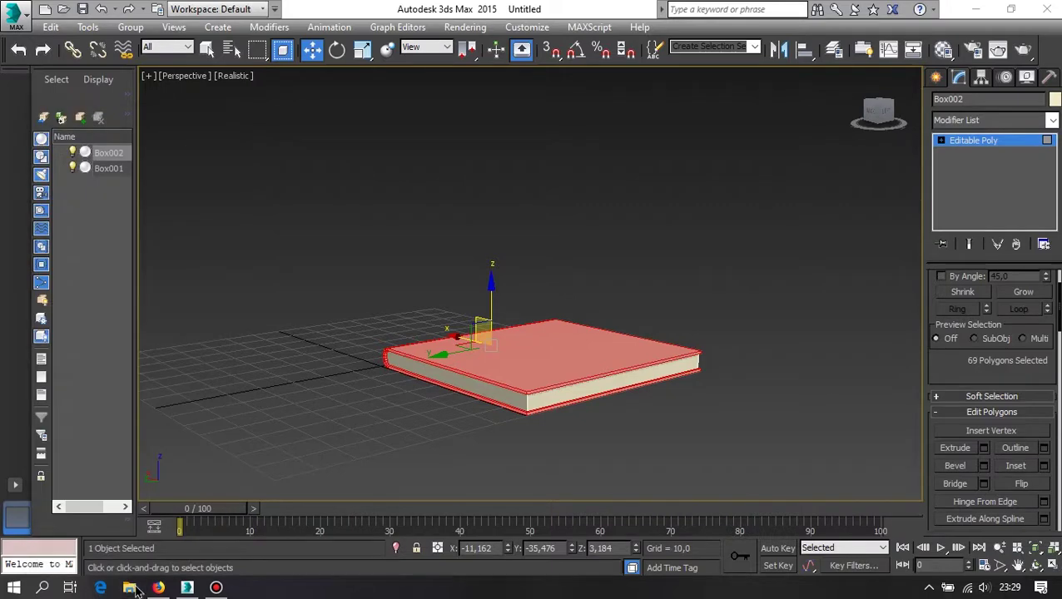
{"action": "left_click", "coordinate": [130, 587]}
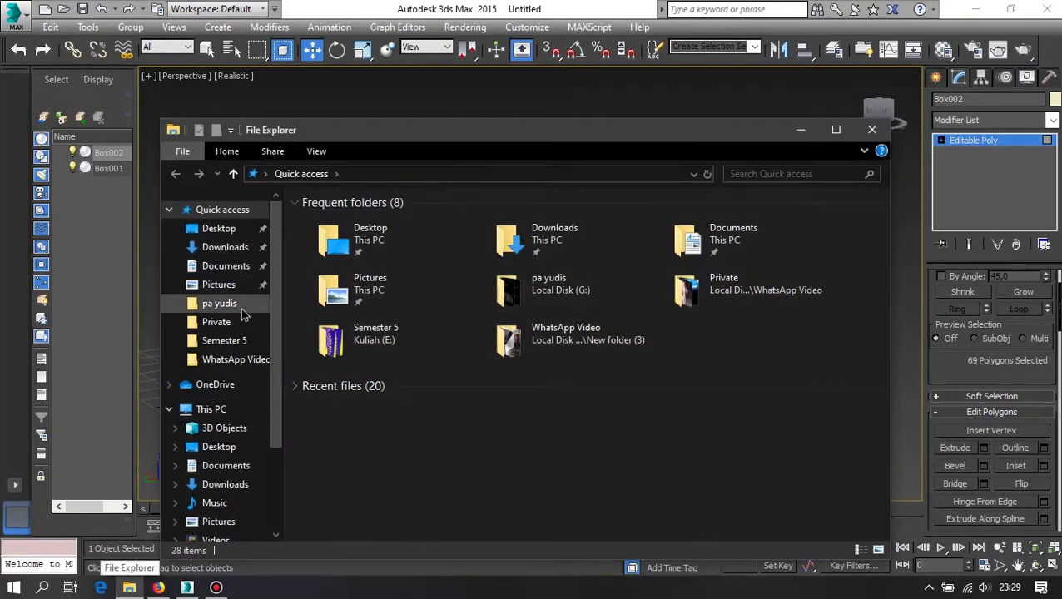
{"action": "left_click", "coordinate": [606, 265]}
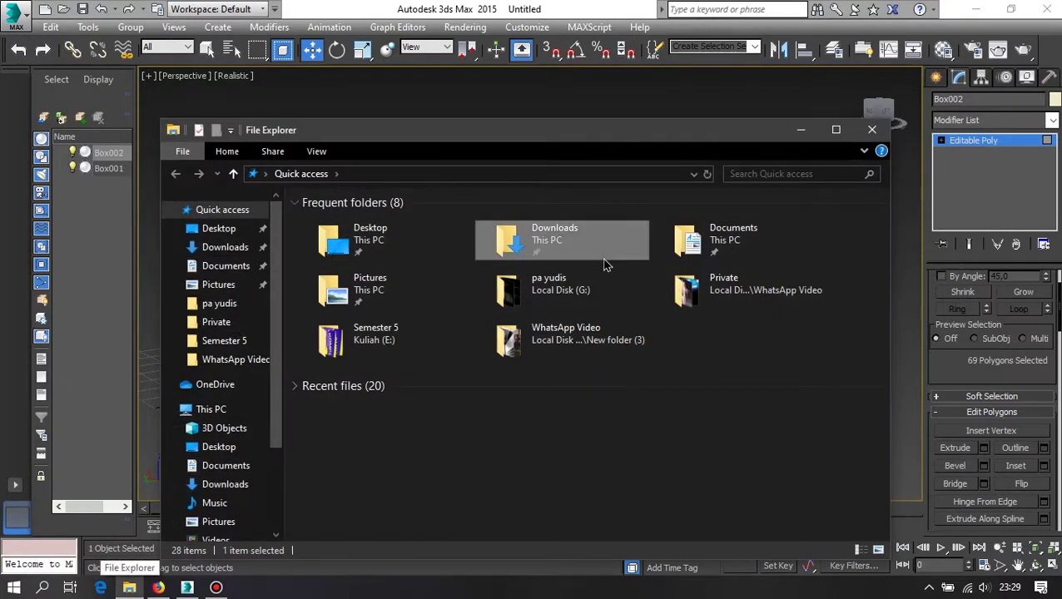
{"action": "double_click", "coordinate": [606, 264]}
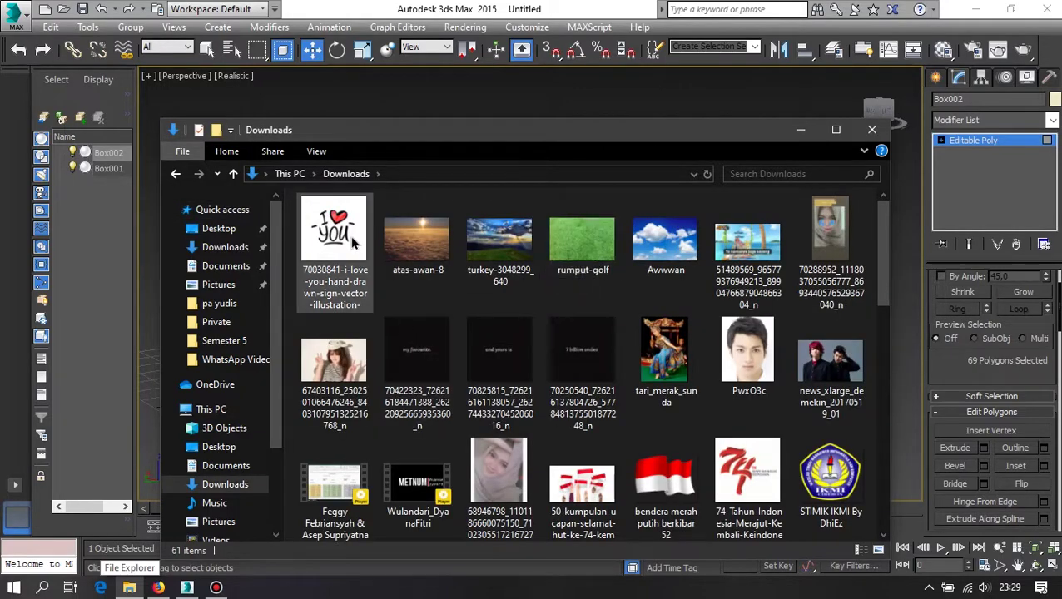
{"action": "mouse_move", "coordinate": [754, 143]}
{"action": "left_mouse_down"}
{"action": "mouse_move", "coordinate": [541, 119]}
{"action": "mouse_move", "coordinate": [403, 117]}
{"action": "mouse_move", "coordinate": [1004, 189]}
{"action": "mouse_move", "coordinate": [812, 397]}
{"action": "left_mouse_up"}
{"action": "left_click_drag", "start_coordinate": [383, 487], "coordinate": [535, 352]}
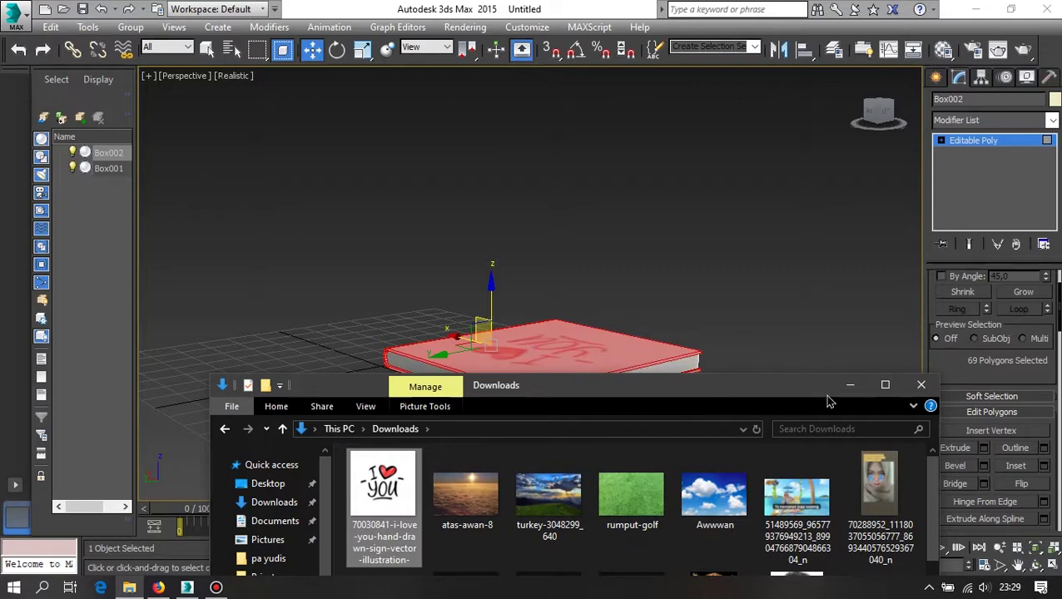
{"action": "left_click", "coordinate": [850, 384]}
Step: Review the 'I love you' cover texture, clear the face selection, and exit Polygon mode
{"action": "mouse_move", "coordinate": [741, 385]}
{"action": "middle_mouse_down", "text": "alt"}
{"action": "mouse_move", "coordinate": [679, 387]}
{"action": "mouse_move", "coordinate": [585, 450]}
{"action": "middle_mouse_up", "text": "alt"}
{"action": "middle_click_drag", "start_coordinate": [545, 414], "coordinate": [483, 405], "text": "alt"}
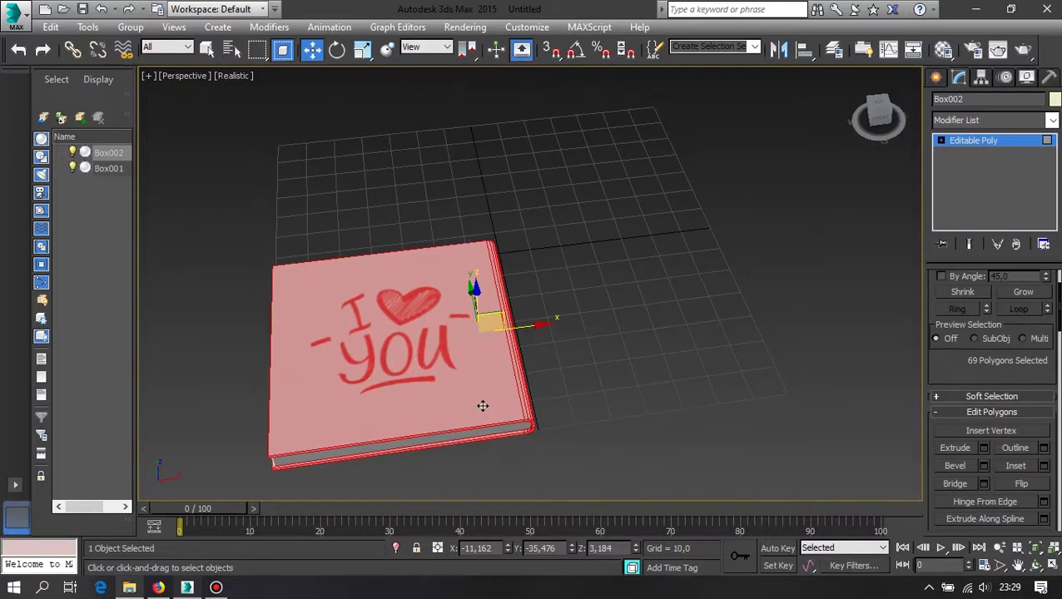
{"action": "left_click", "coordinate": [556, 408]}
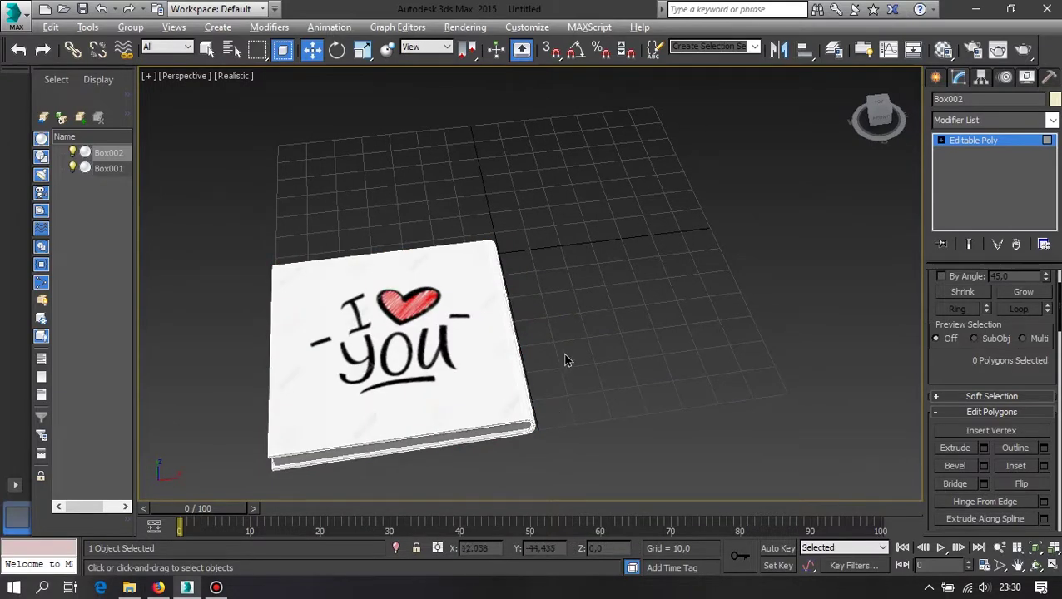
{"action": "mouse_move", "coordinate": [497, 413]}
{"action": "middle_mouse_down", "text": "alt"}
{"action": "mouse_move", "coordinate": [662, 322]}
{"action": "mouse_move", "coordinate": [718, 372]}
{"action": "mouse_move", "coordinate": [499, 421]}
{"action": "mouse_move", "coordinate": [474, 417]}
{"action": "mouse_move", "coordinate": [516, 369]}
{"action": "middle_mouse_up", "text": "alt"}
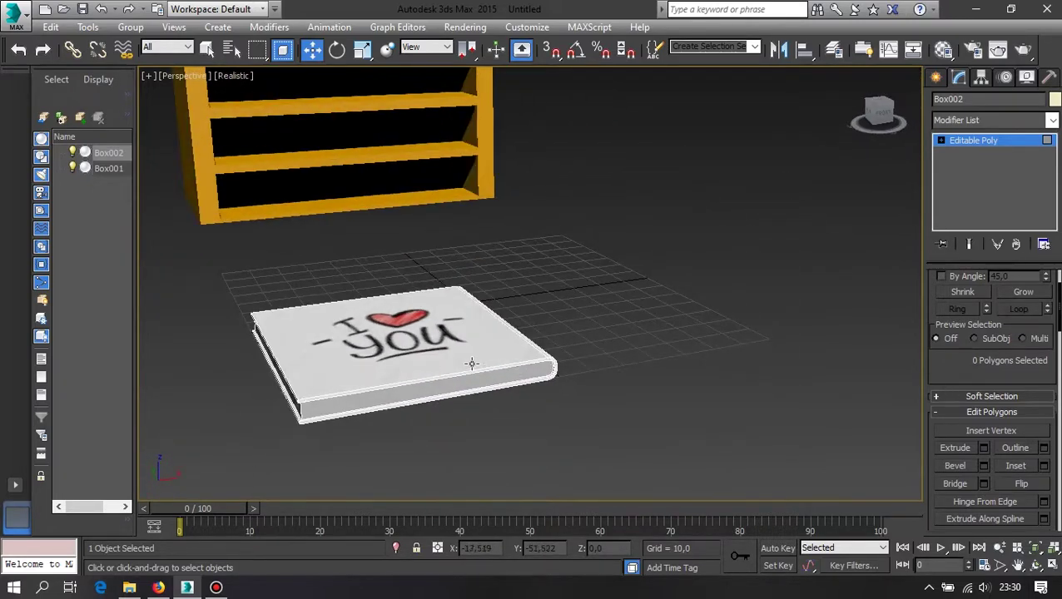
{"action": "left_click", "coordinate": [450, 377]}
{"action": "left_click", "coordinate": [646, 325]}
{"action": "scroll", "coordinate": [1007, 298], "scroll_direction": "up", "scroll_amount": 2}
{"action": "left_click", "coordinate": [1006, 297]}
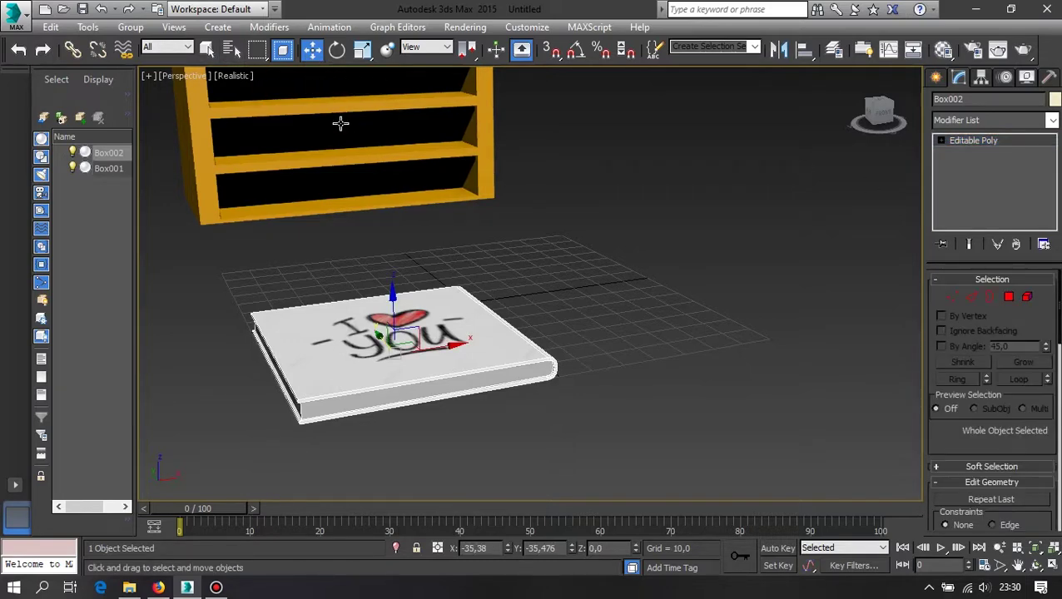
Step: Raise the book and rotate it 90° with Angle Snap so it stands upright
{"action": "left_click_drag", "start_coordinate": [388, 305], "coordinate": [402, 238]}
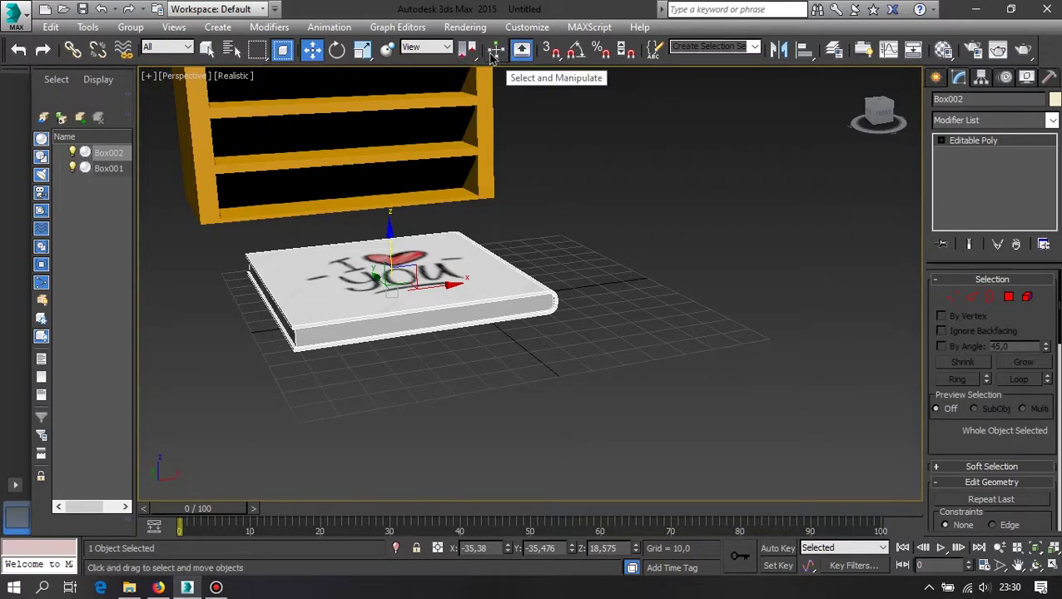
{"action": "left_click", "coordinate": [337, 50]}
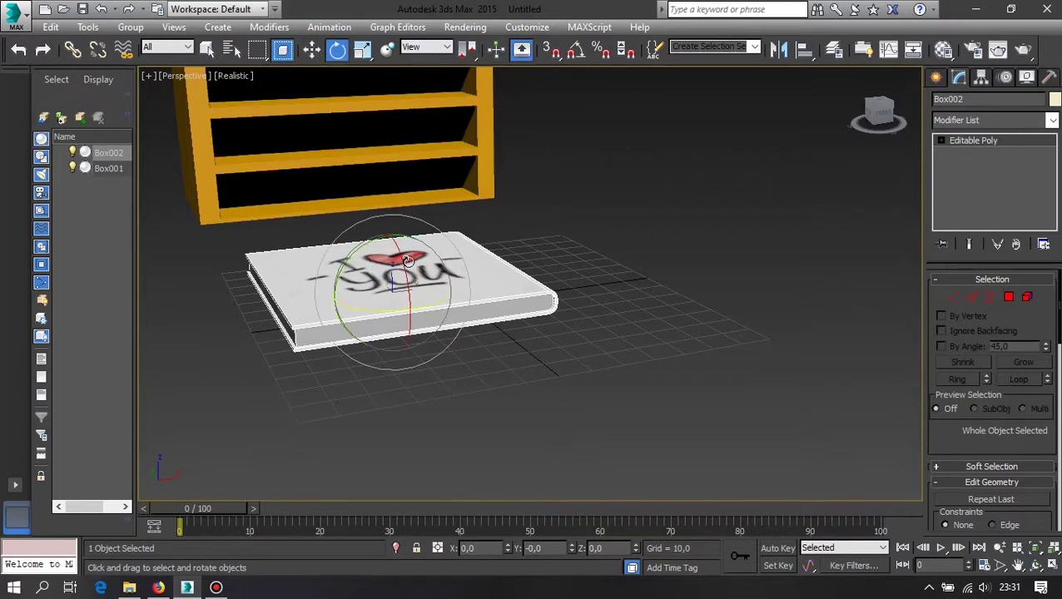
{"action": "mouse_move", "coordinate": [402, 263]}
{"action": "left_mouse_down"}
{"action": "mouse_move", "coordinate": [422, 375]}
{"action": "mouse_move", "coordinate": [437, 360]}
{"action": "left_mouse_up"}
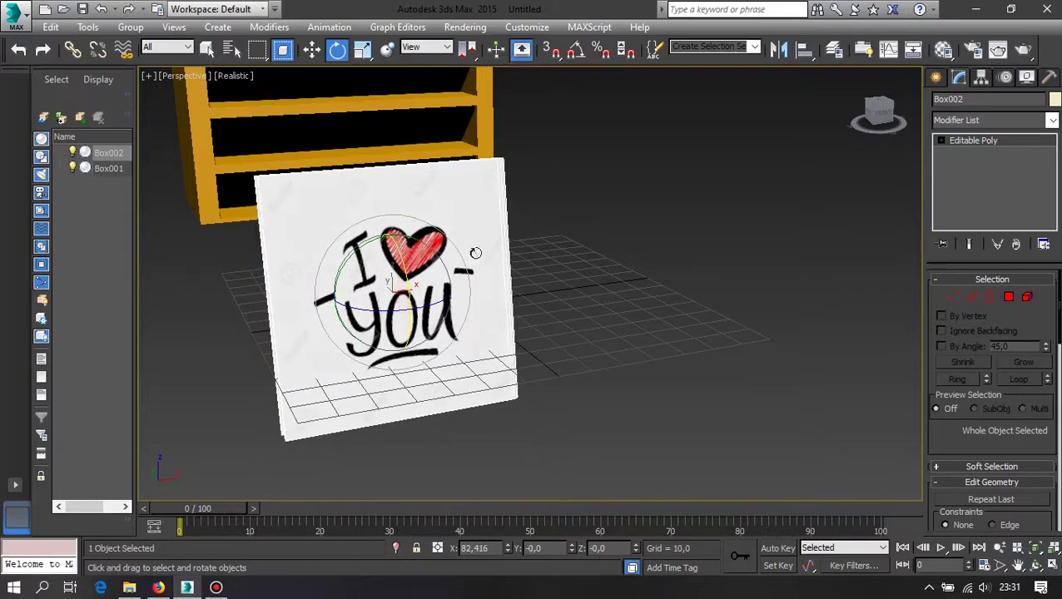
{"action": "key", "text": "ctrl+z"}
{"action": "left_click", "coordinate": [575, 49]}
{"action": "left_click_drag", "start_coordinate": [407, 274], "coordinate": [417, 338]}
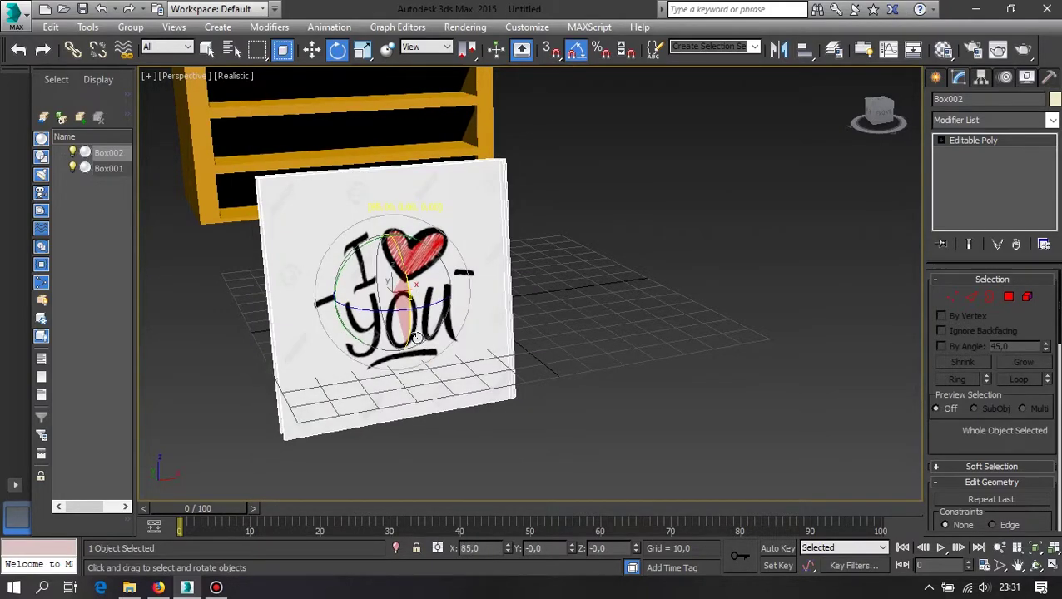
{"action": "middle_click_drag", "start_coordinate": [417, 338], "coordinate": [497, 332], "text": "alt"}
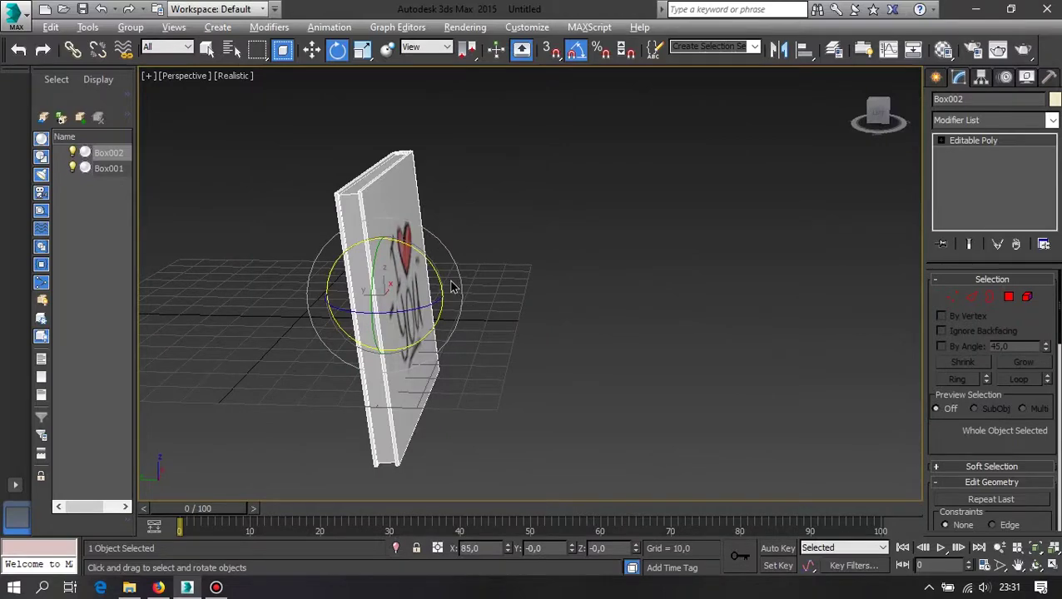
{"action": "left_click_drag", "start_coordinate": [435, 278], "coordinate": [436, 279]}
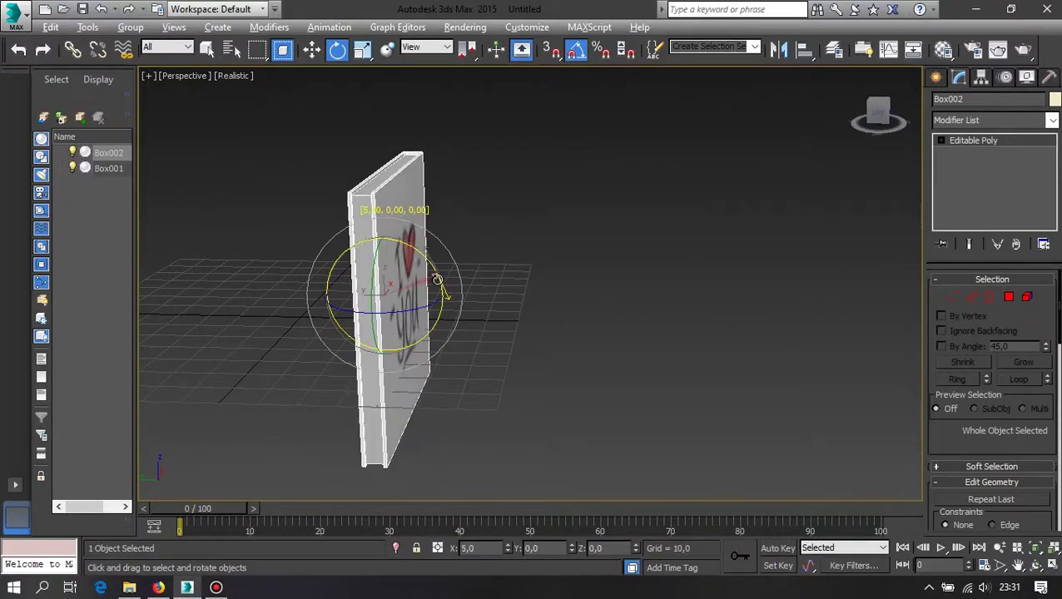
Step: Move the upright book off to the right of the shelf and deselect it
{"action": "left_click", "coordinate": [630, 231]}
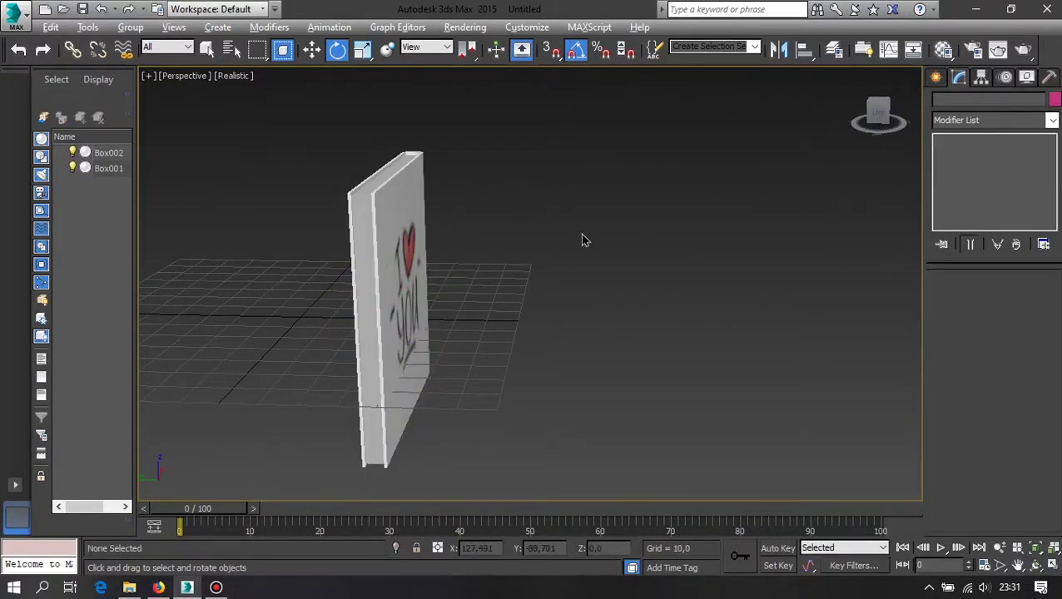
{"action": "middle_click_drag", "start_coordinate": [580, 235], "coordinate": [489, 248], "text": "alt"}
{"action": "left_click", "coordinate": [311, 50]}
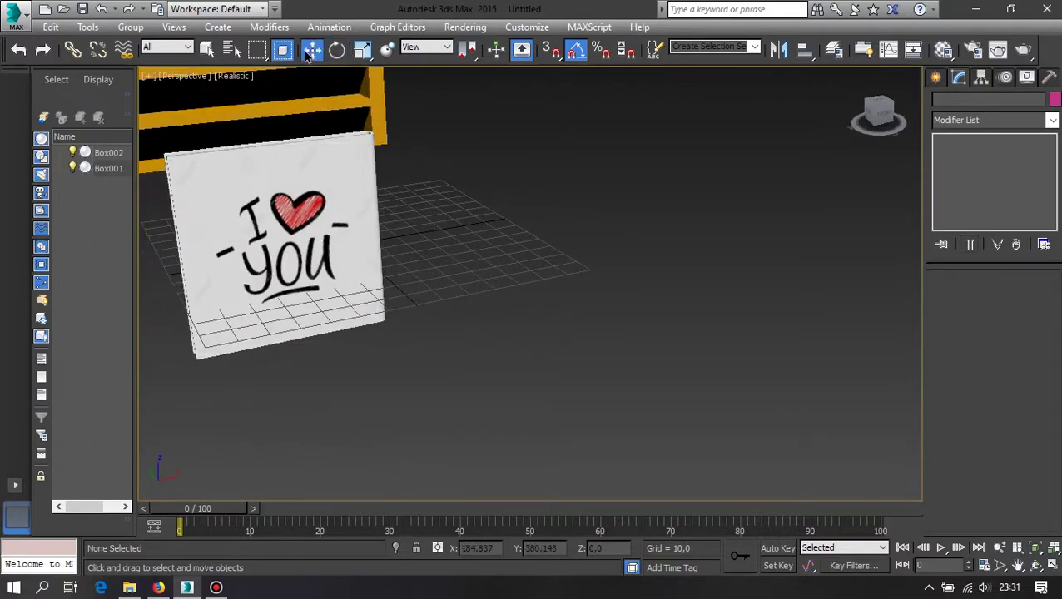
{"action": "left_click", "coordinate": [315, 239]}
{"action": "mouse_move", "coordinate": [346, 232]}
{"action": "left_mouse_down"}
{"action": "mouse_move", "coordinate": [799, 176]}
{"action": "mouse_move", "coordinate": [865, 183]}
{"action": "left_mouse_up"}
{"action": "left_click", "coordinate": [492, 314]}
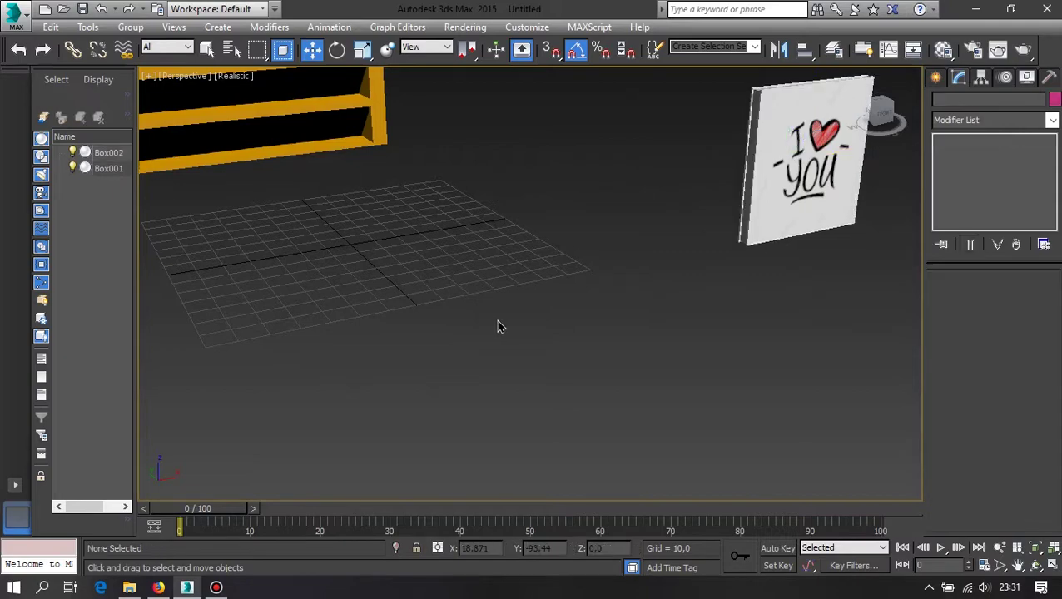